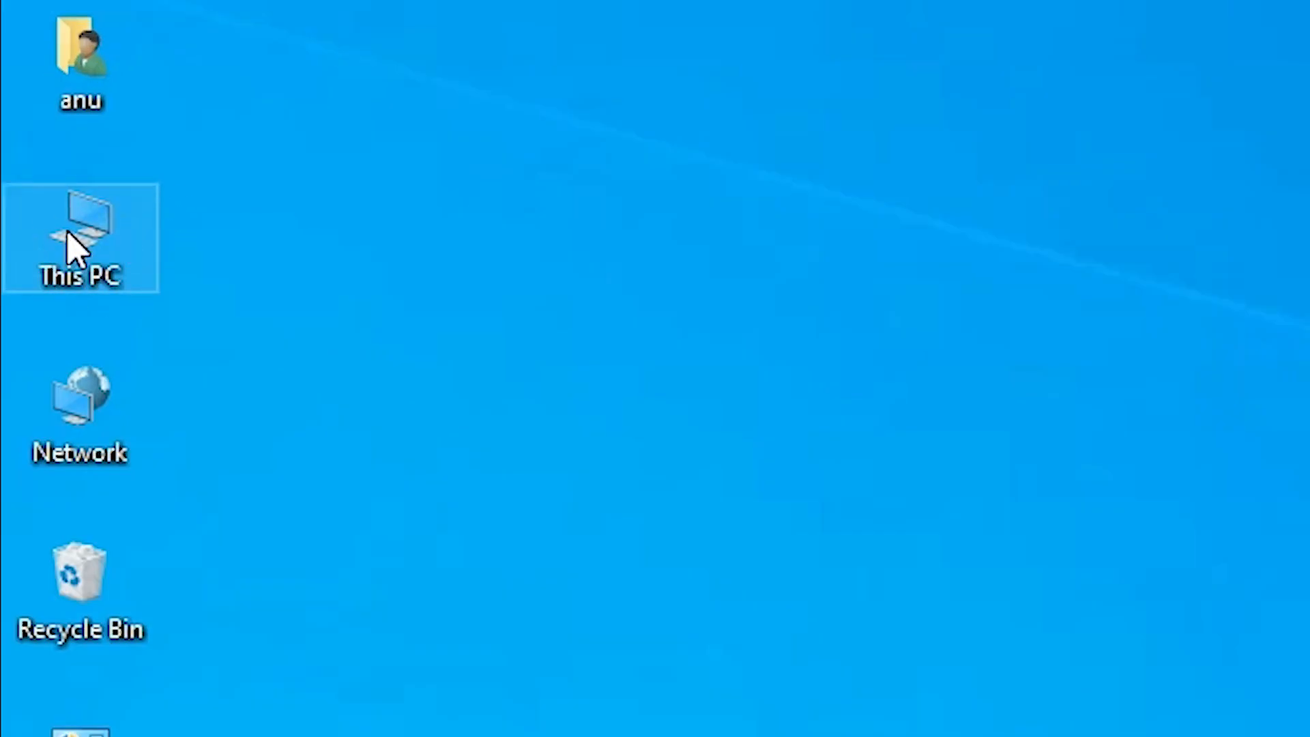
Check the Windows edition and system type in the properties of This PC, then close the Settings window
right_click(74, 249)
click(300, 721)
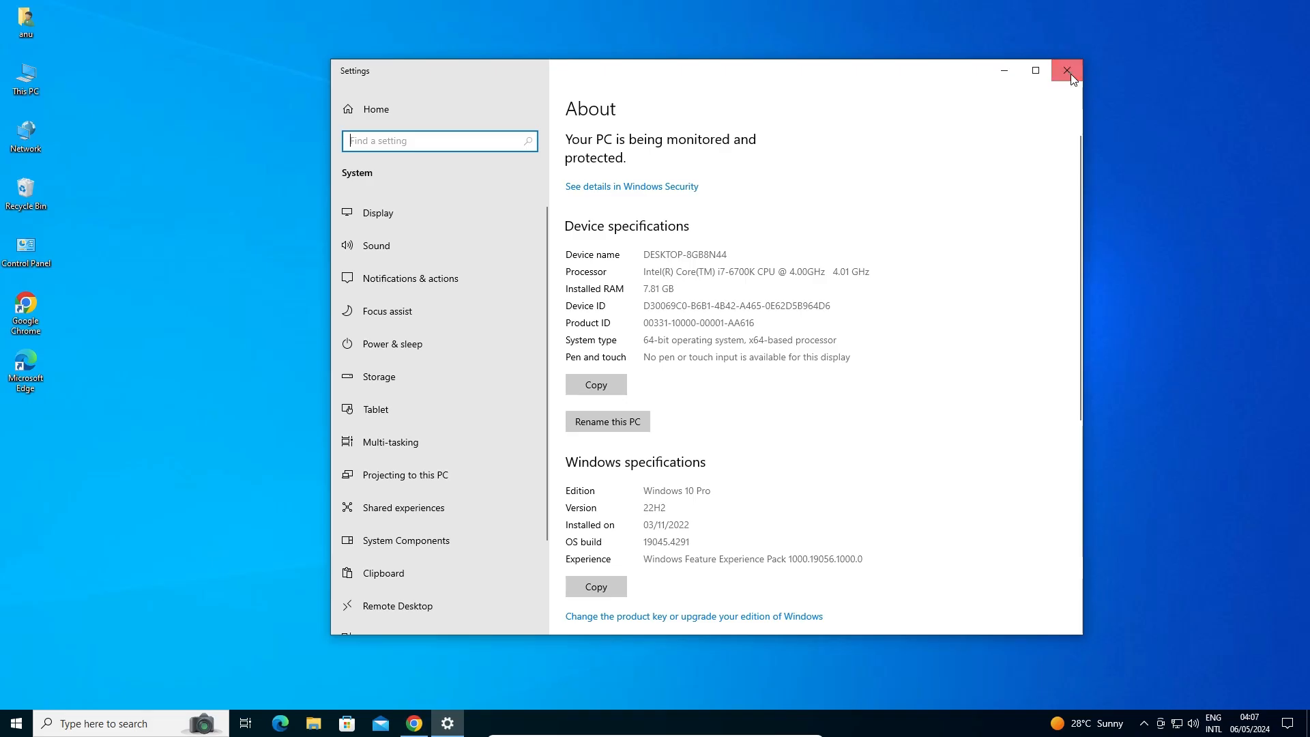
click(1070, 67)
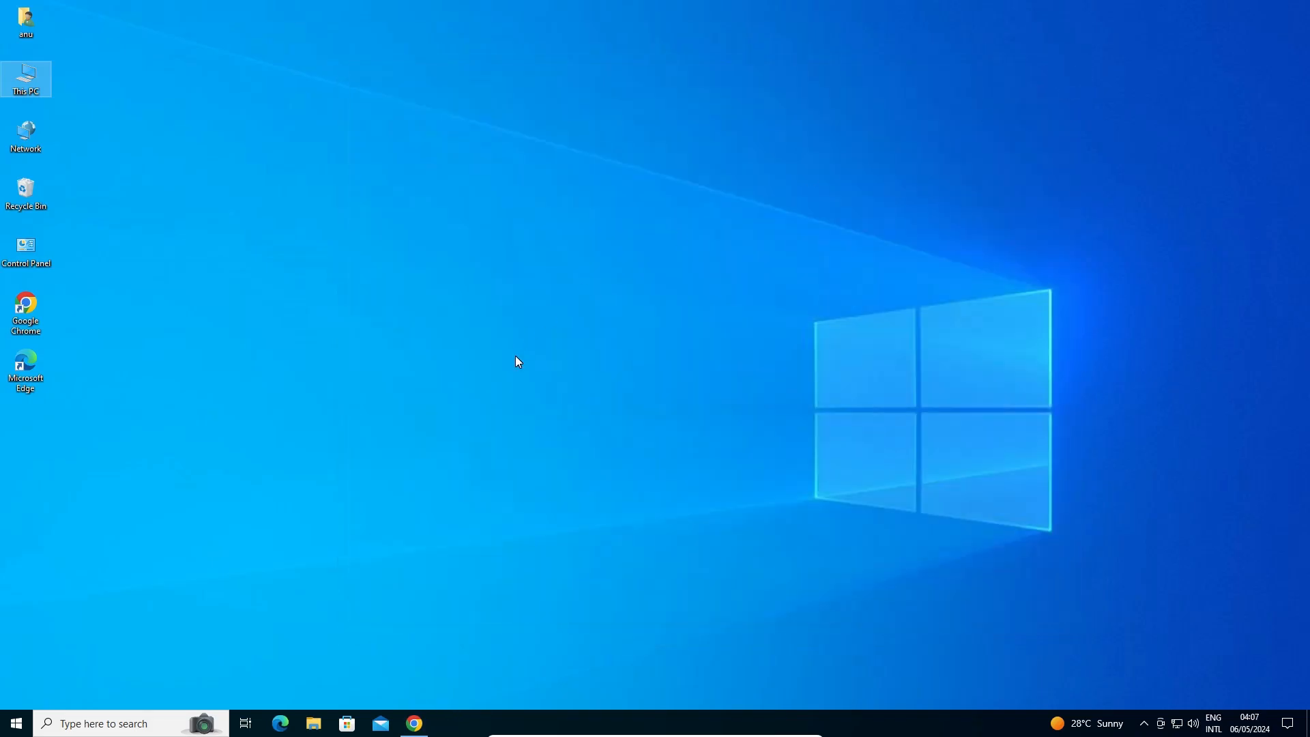
Switch to Chrome, search Google for "download hp laserjet p1006 driver" and open HP's official driver download result in a new tab
click(420, 726)
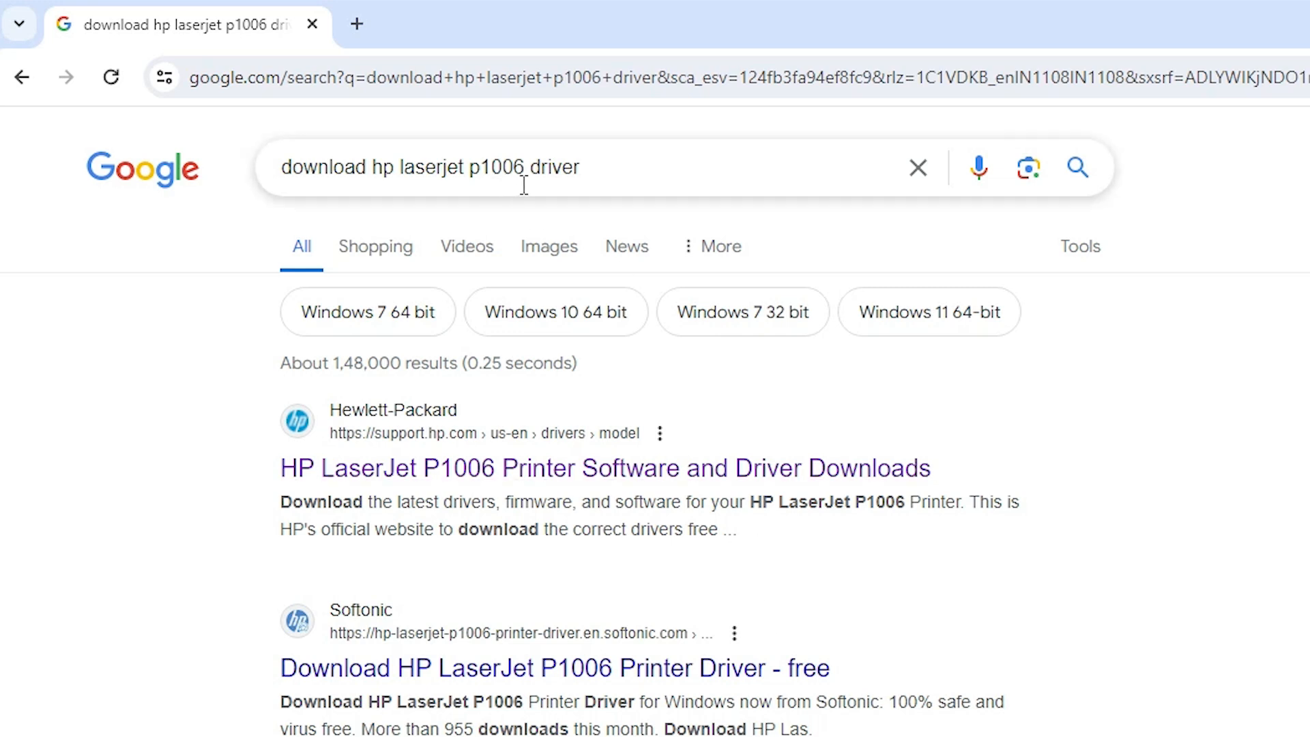
click(588, 176)
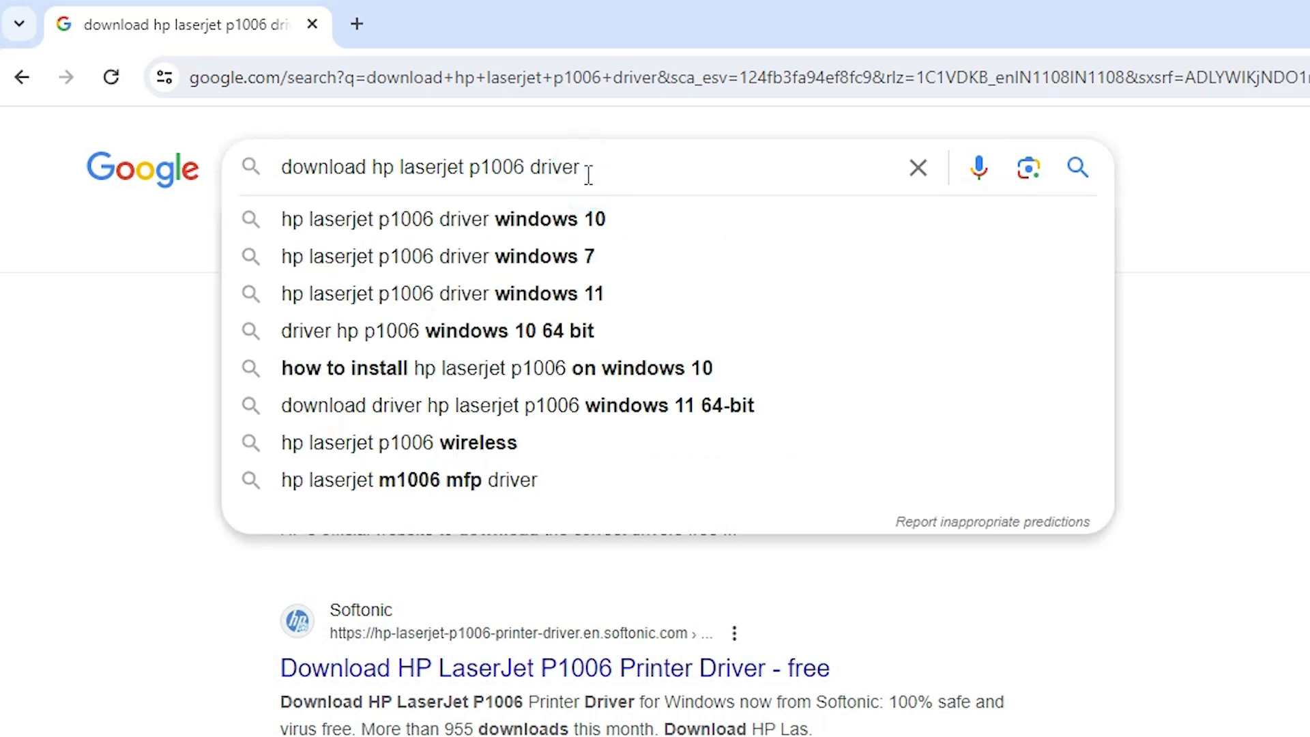
key(Return)
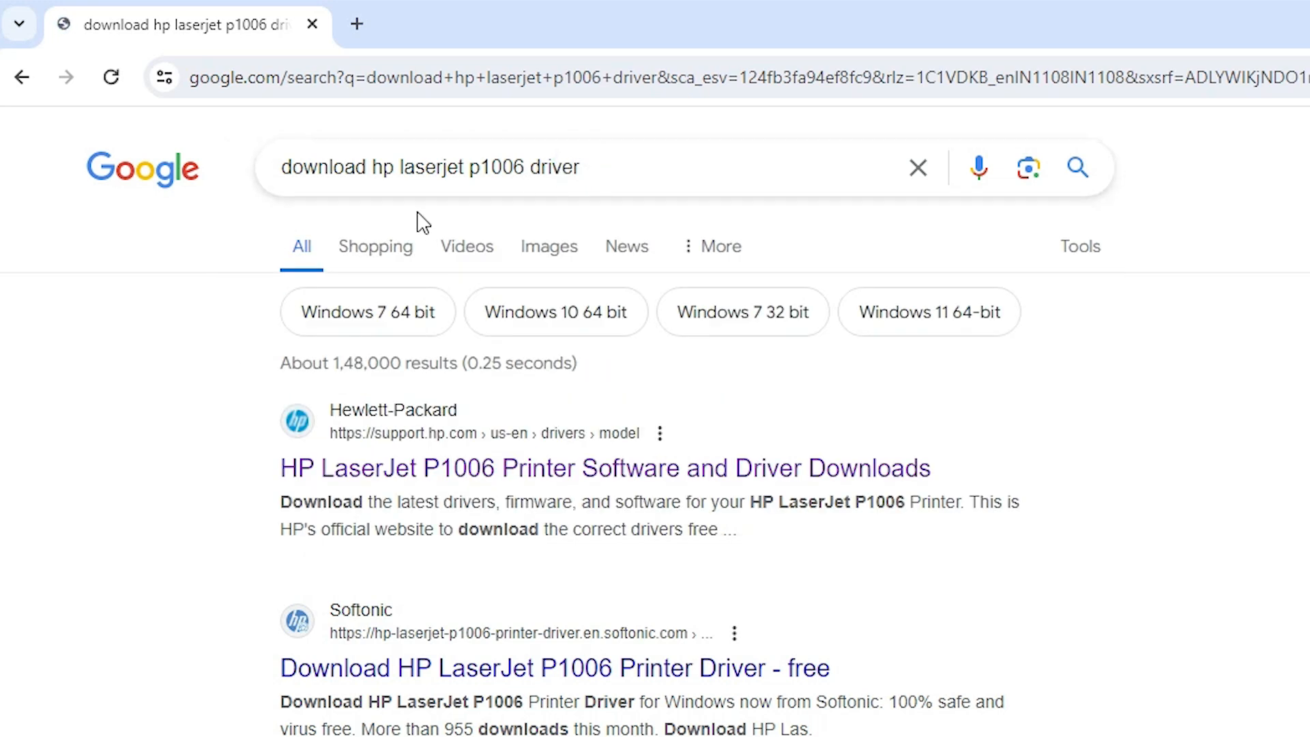
right_click(453, 479)
click(533, 496)
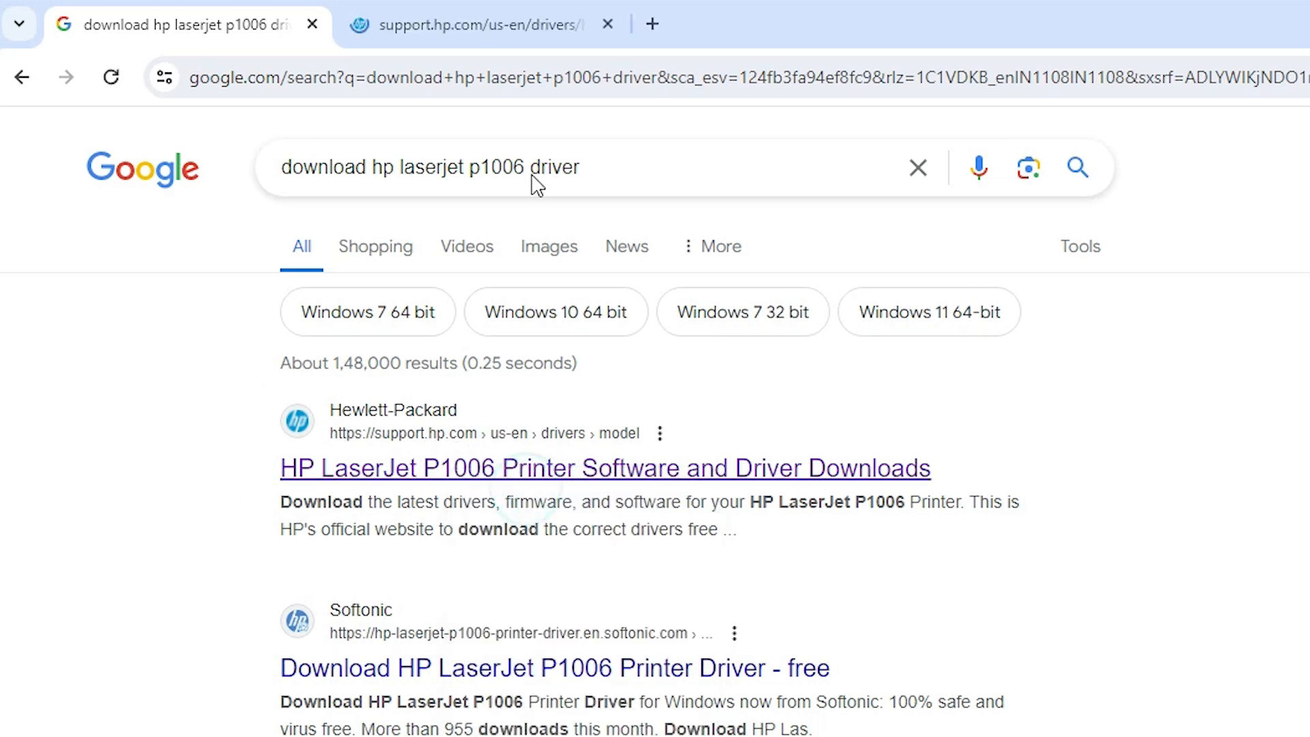
click(454, 20)
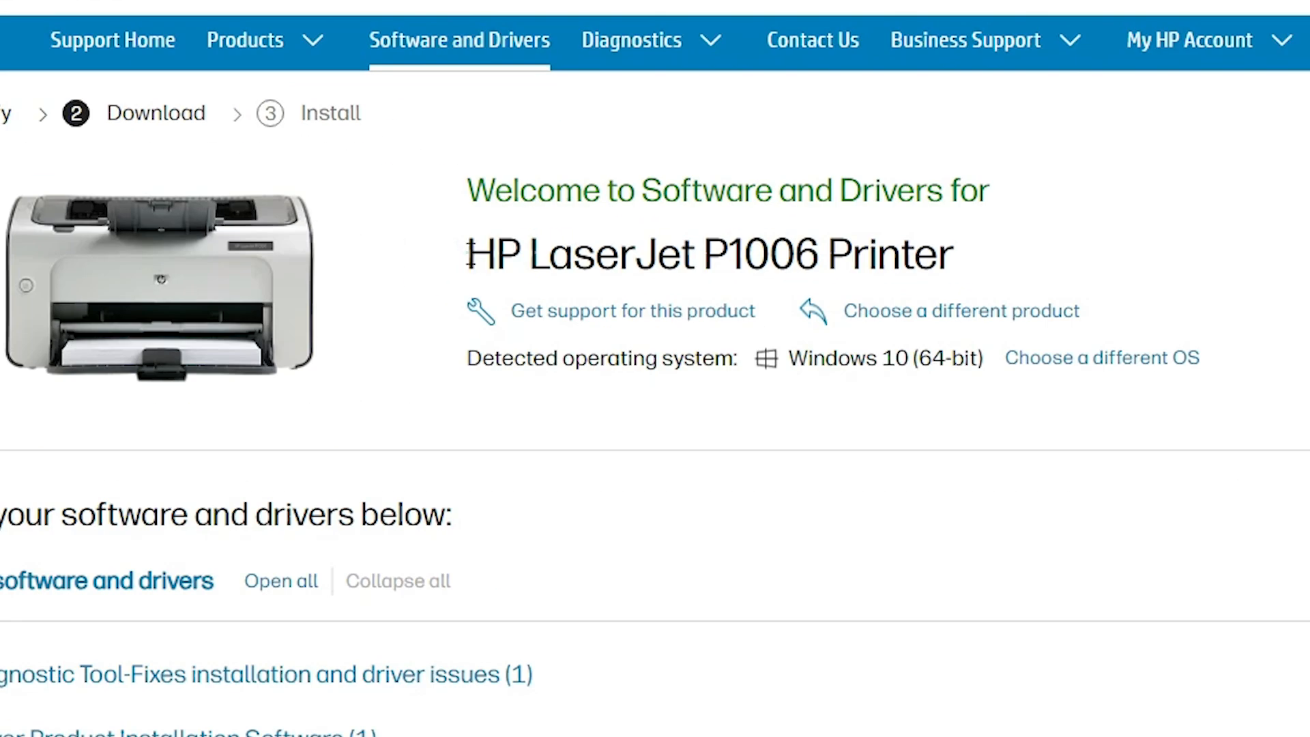
Check the printer model and choose Windows 10 (64-bit) in the operating system selection of the HP driver page, then close the selection
drag(469, 256, 743, 274)
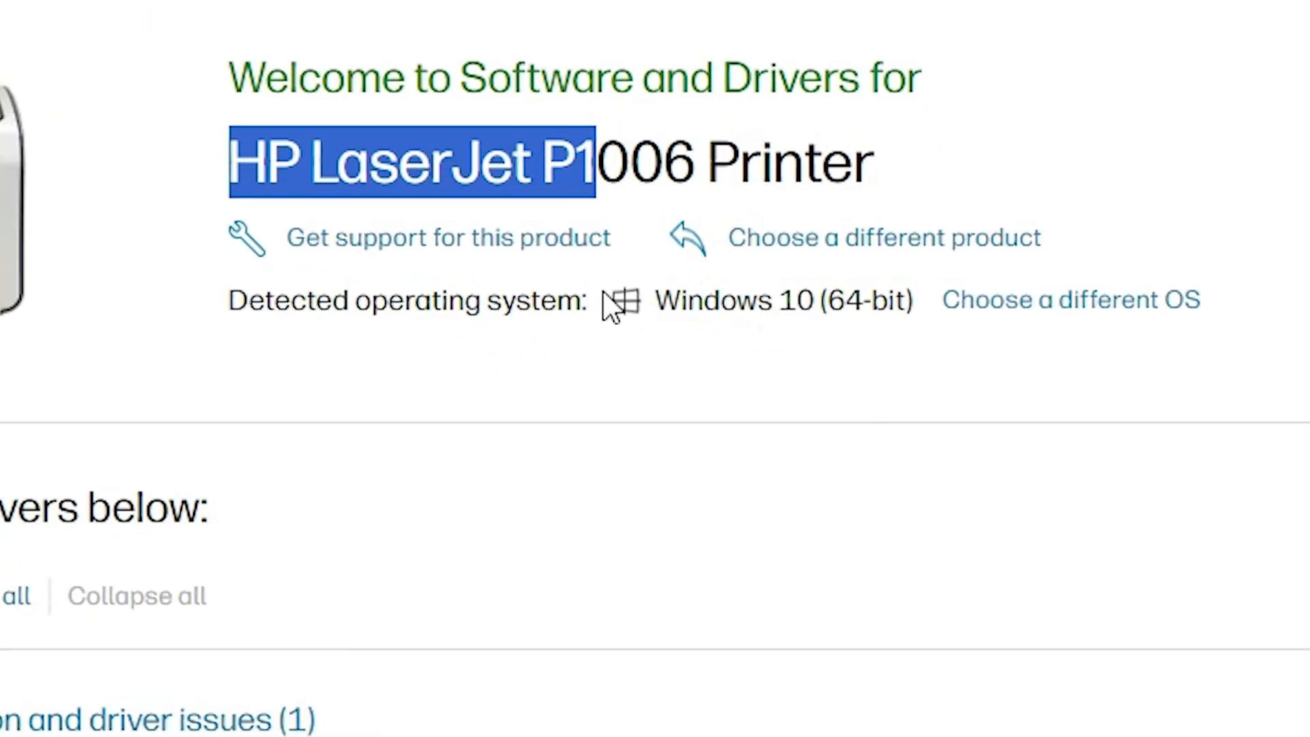
click(1014, 308)
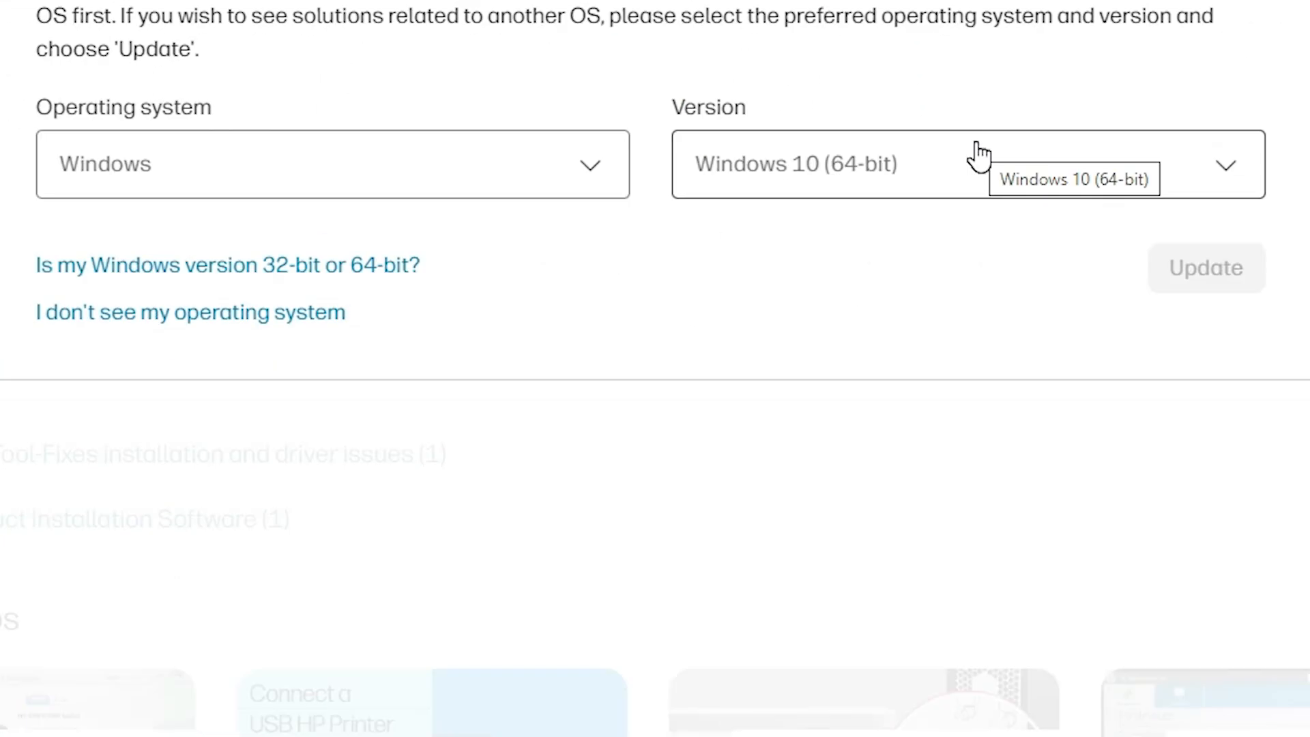
click(970, 169)
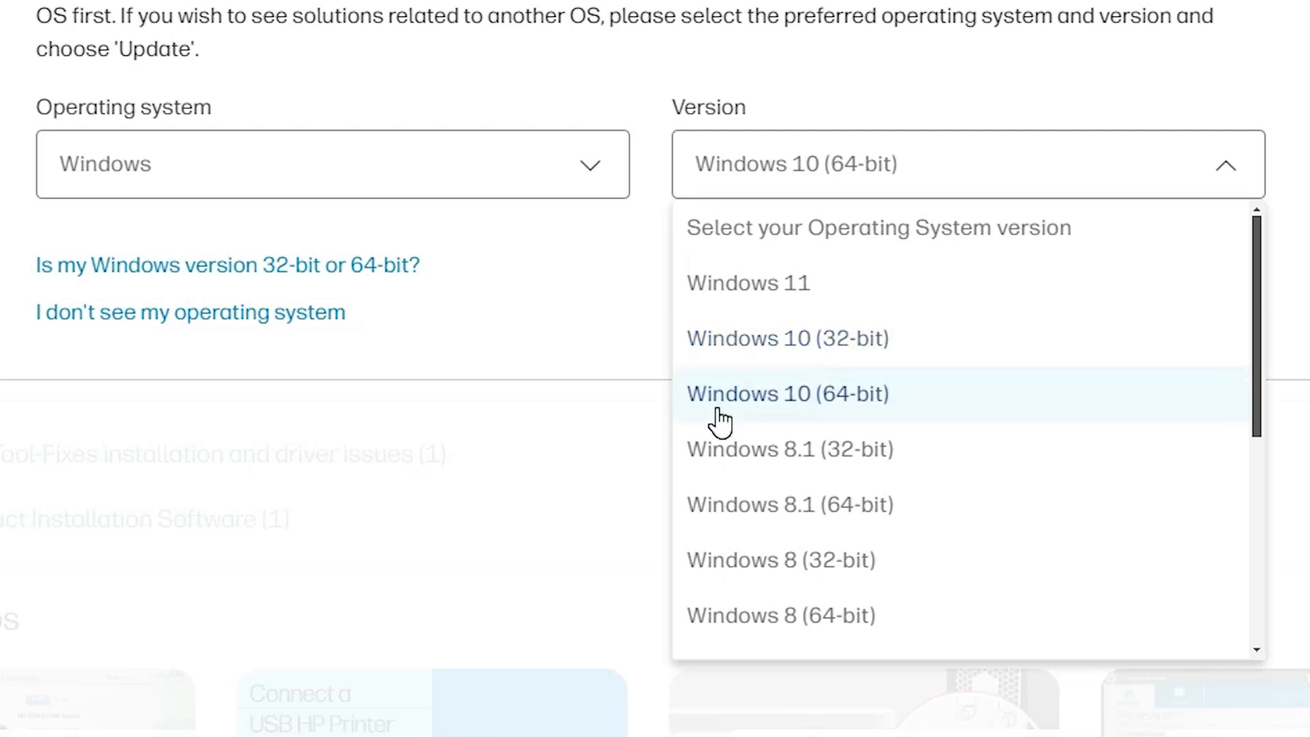
click(919, 401)
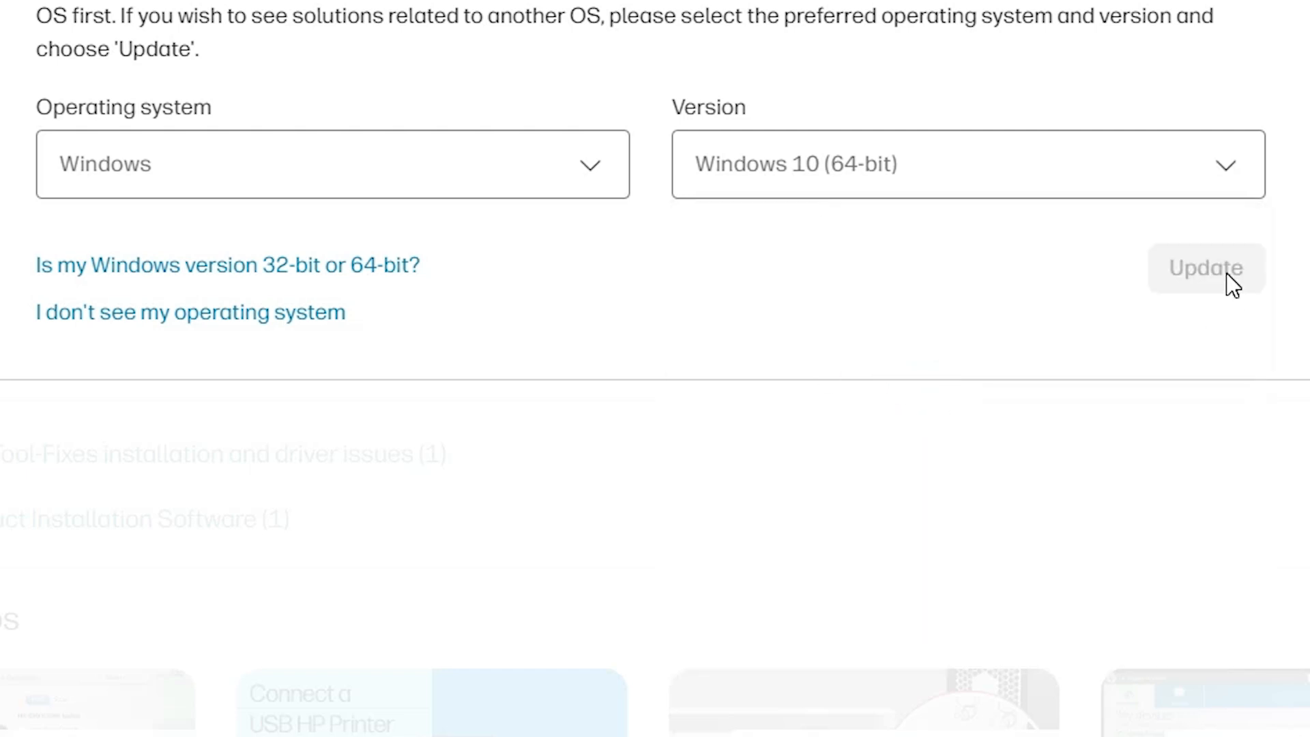
click(1049, 67)
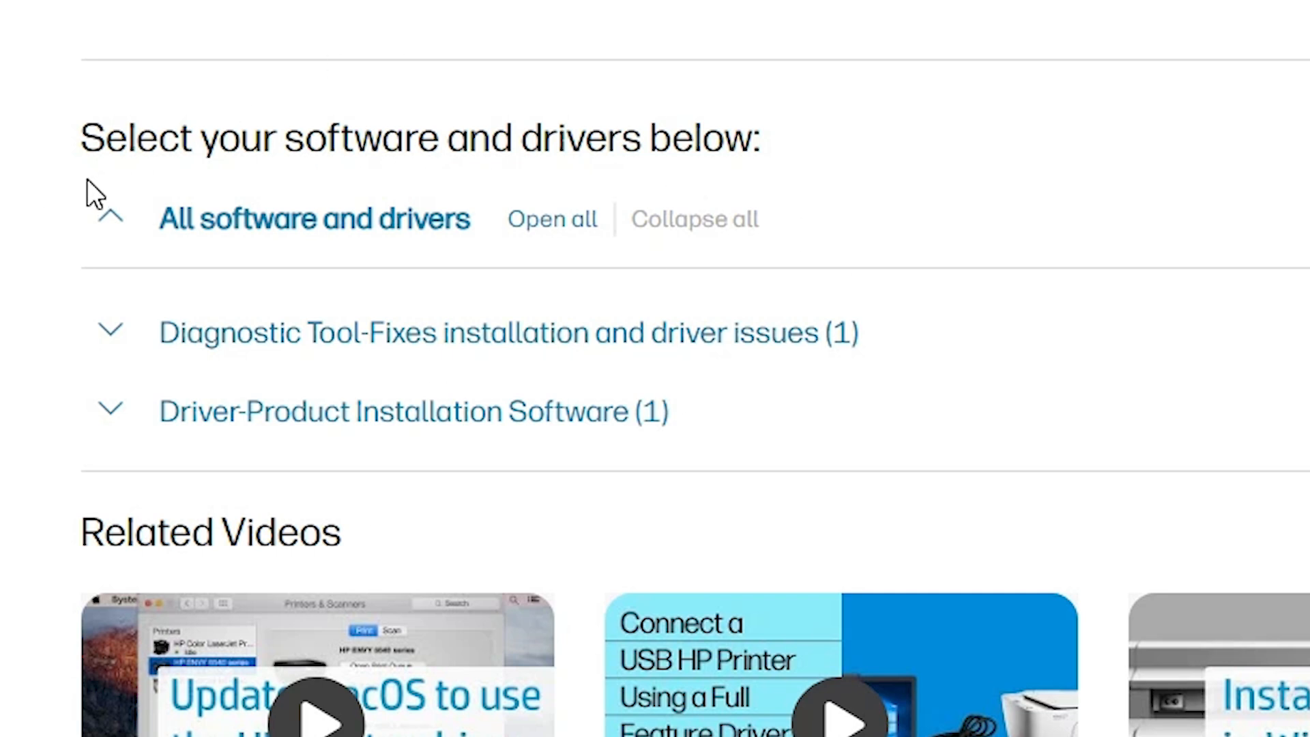
Download the HP LaserJet P1000-P1500 Hostbased Plug and Play Basic Driver from Basic Drivers under Driver-Product Installation Software
scroll(82, 287, down, 1)
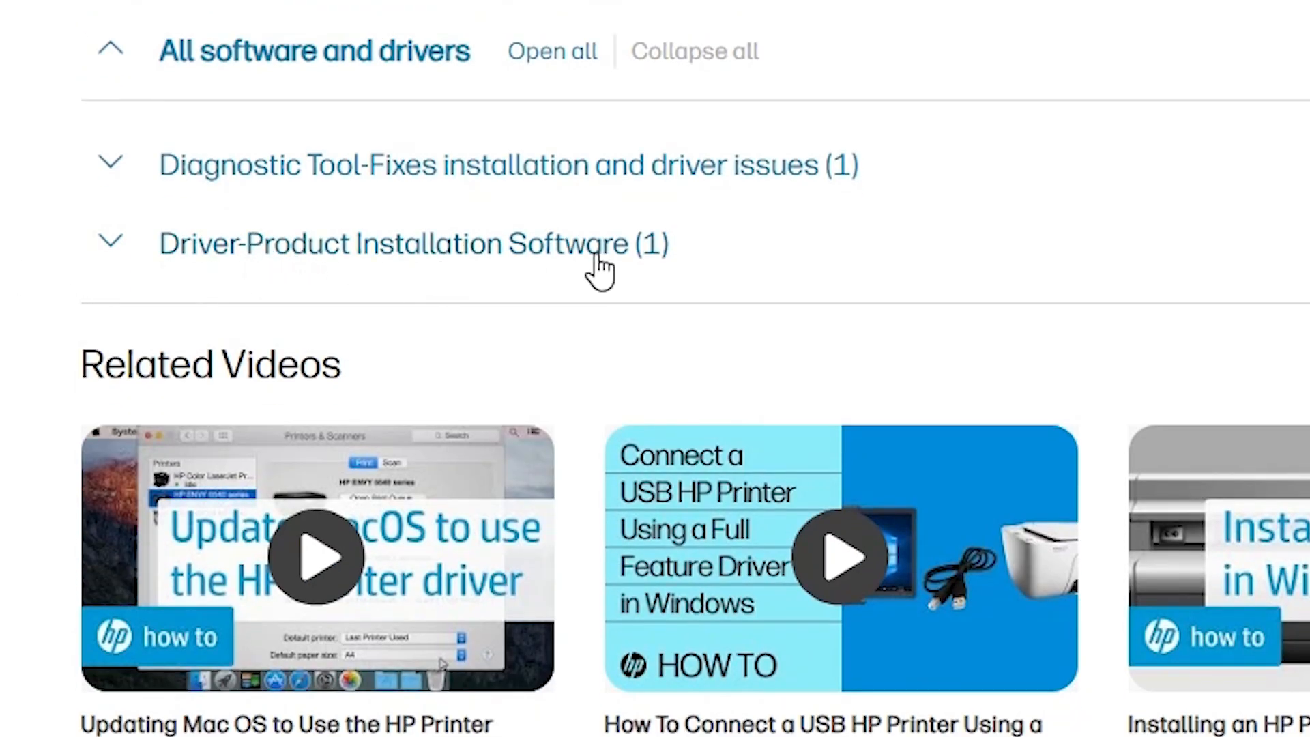
click(119, 241)
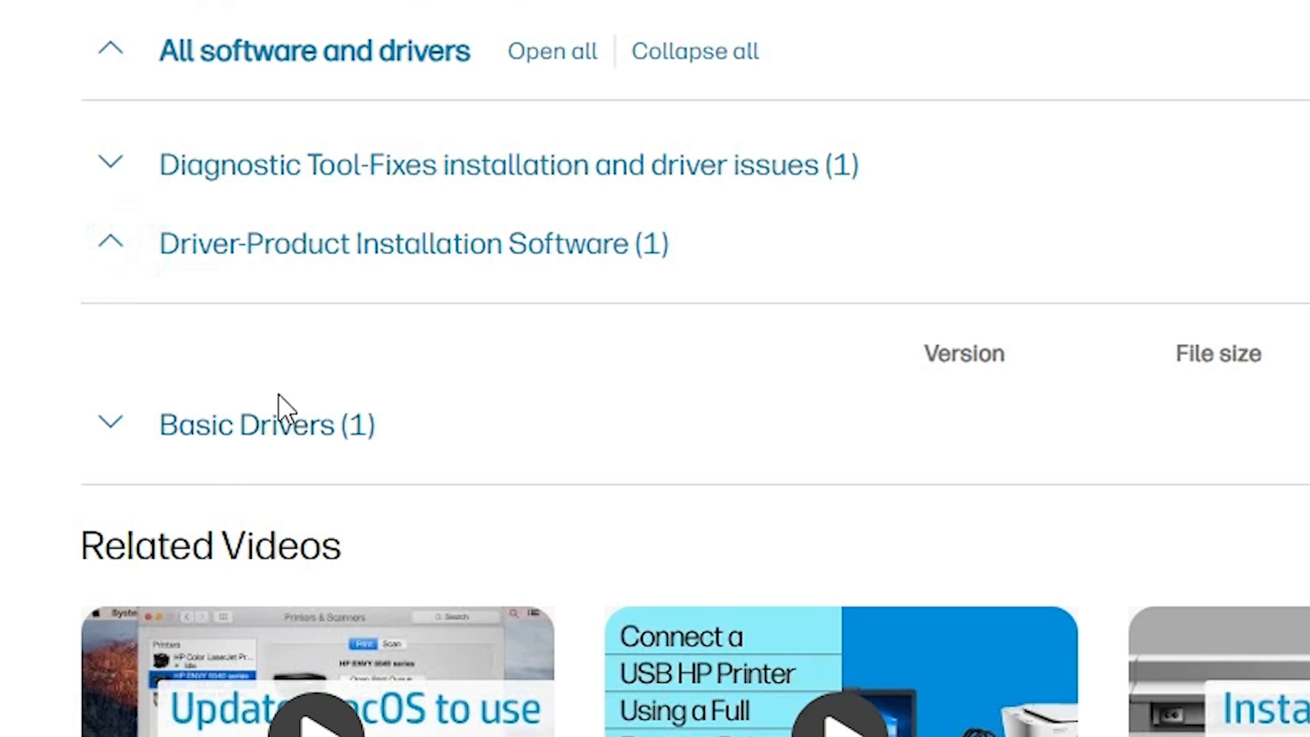
click(102, 426)
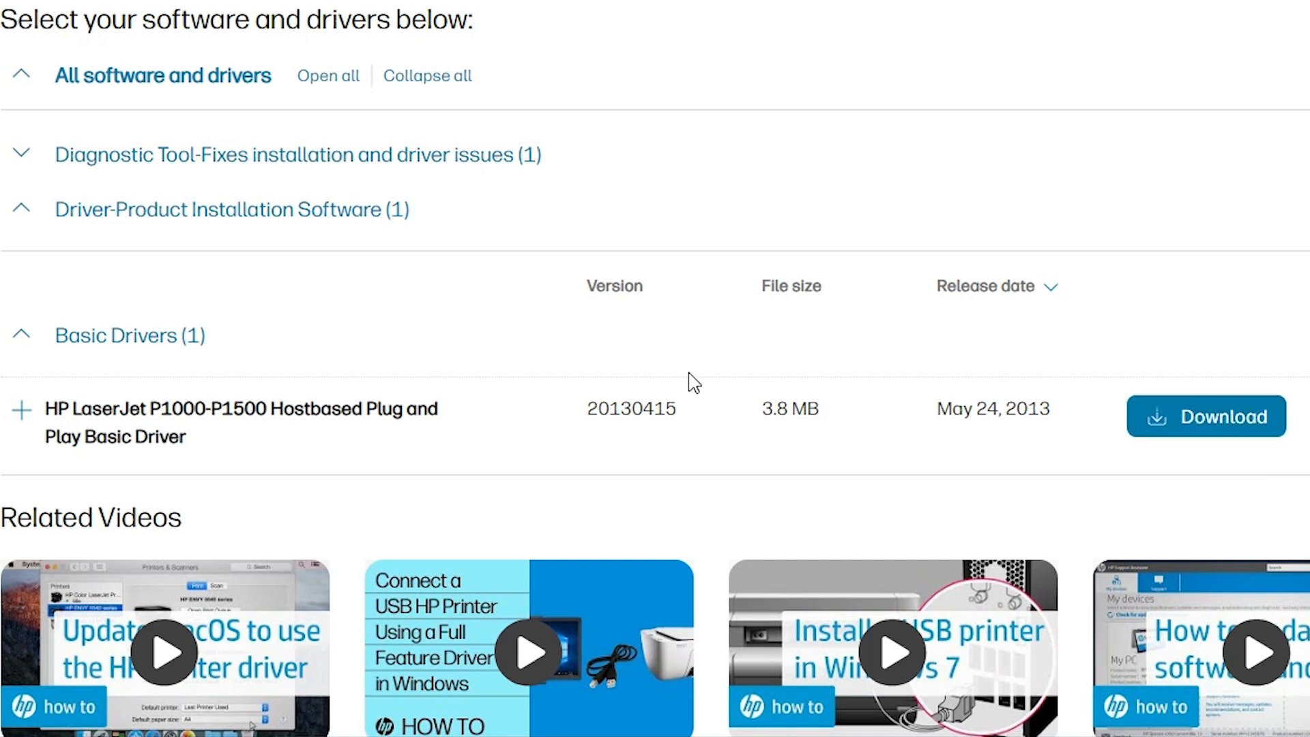
click(1234, 424)
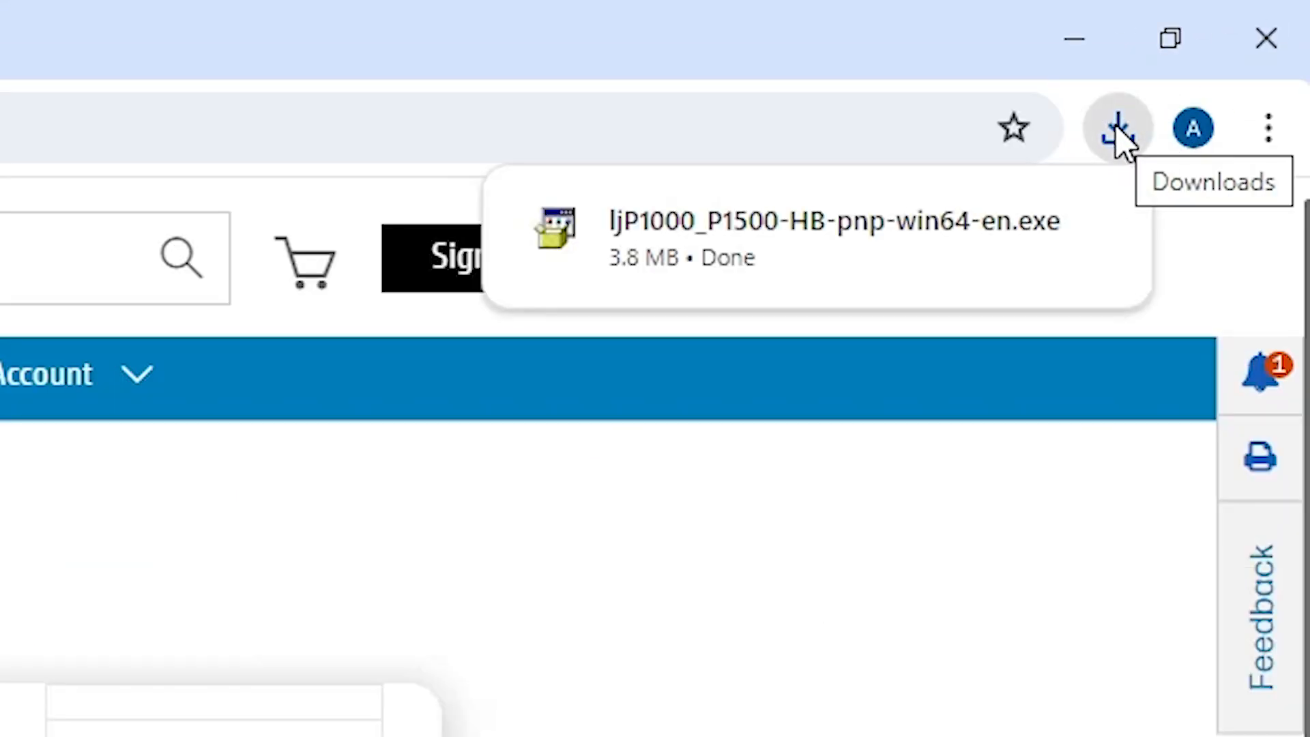
Show the downloaded driver file in its folder, move it to the desktop and close the Downloads folder
click(1117, 131)
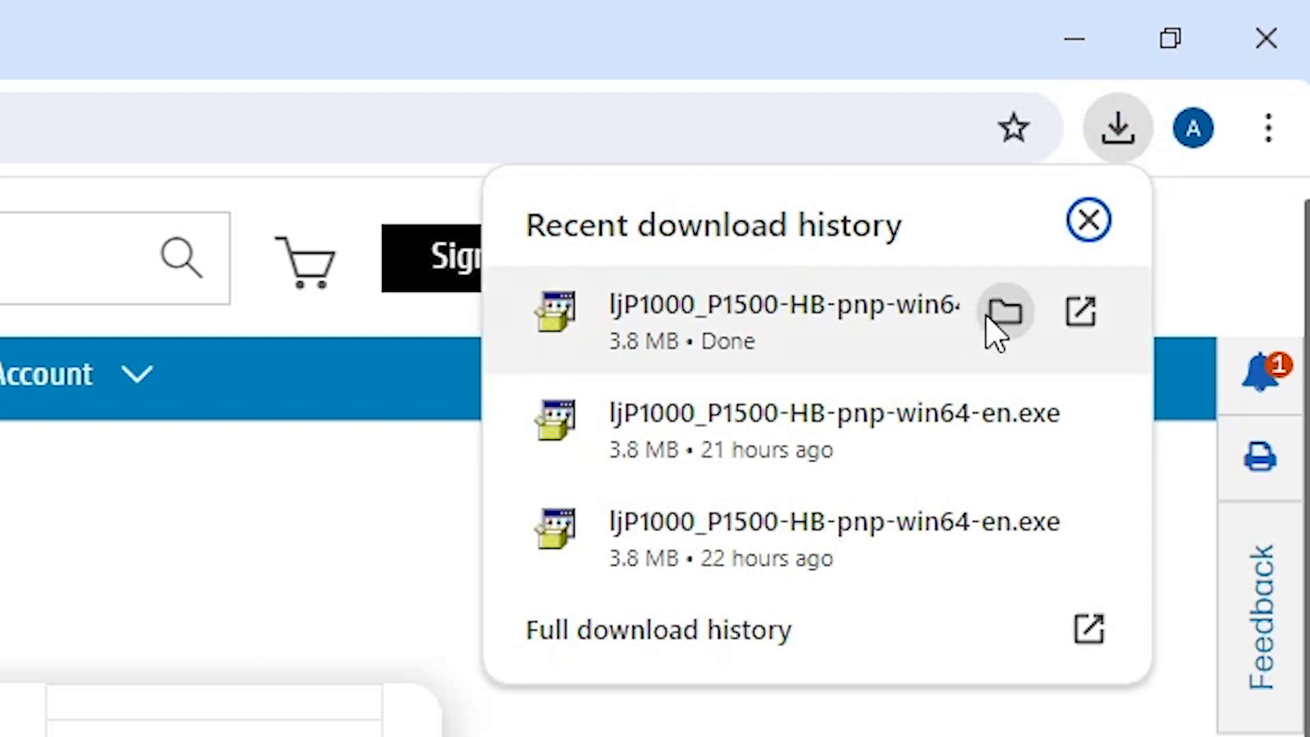
click(997, 326)
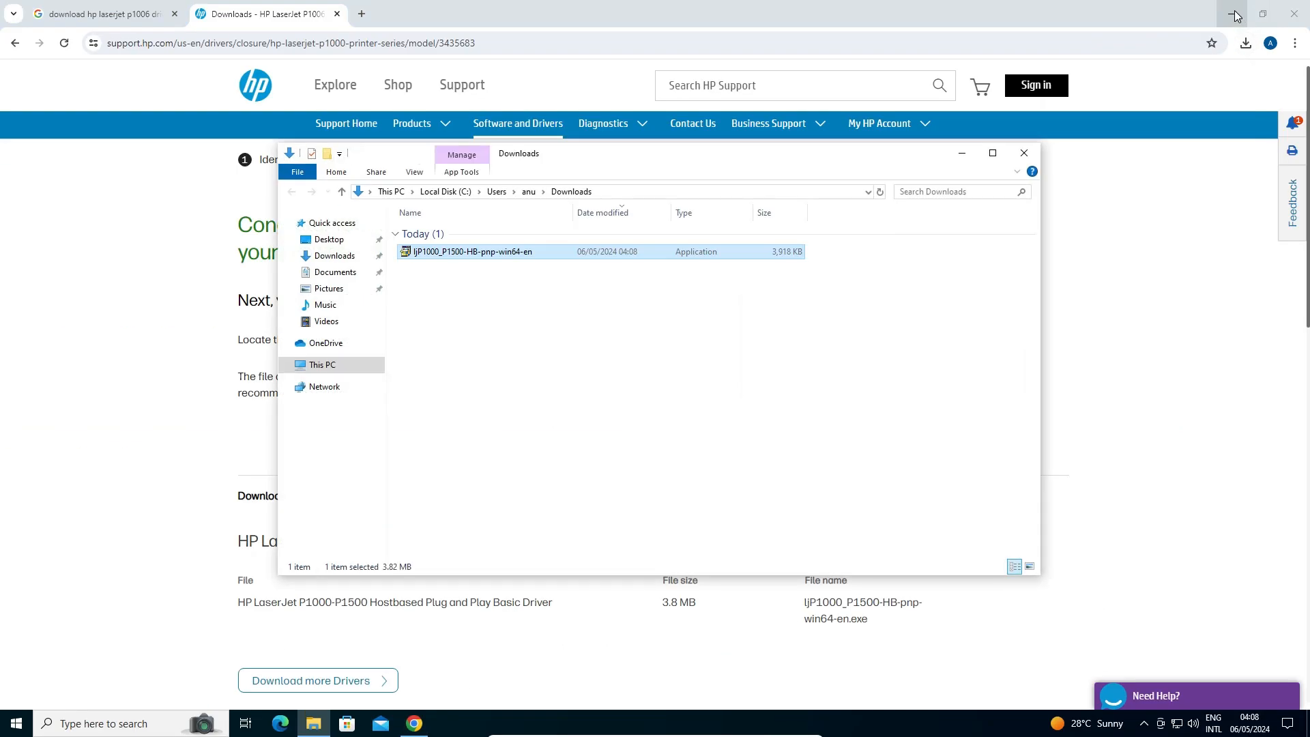
click(1235, 15)
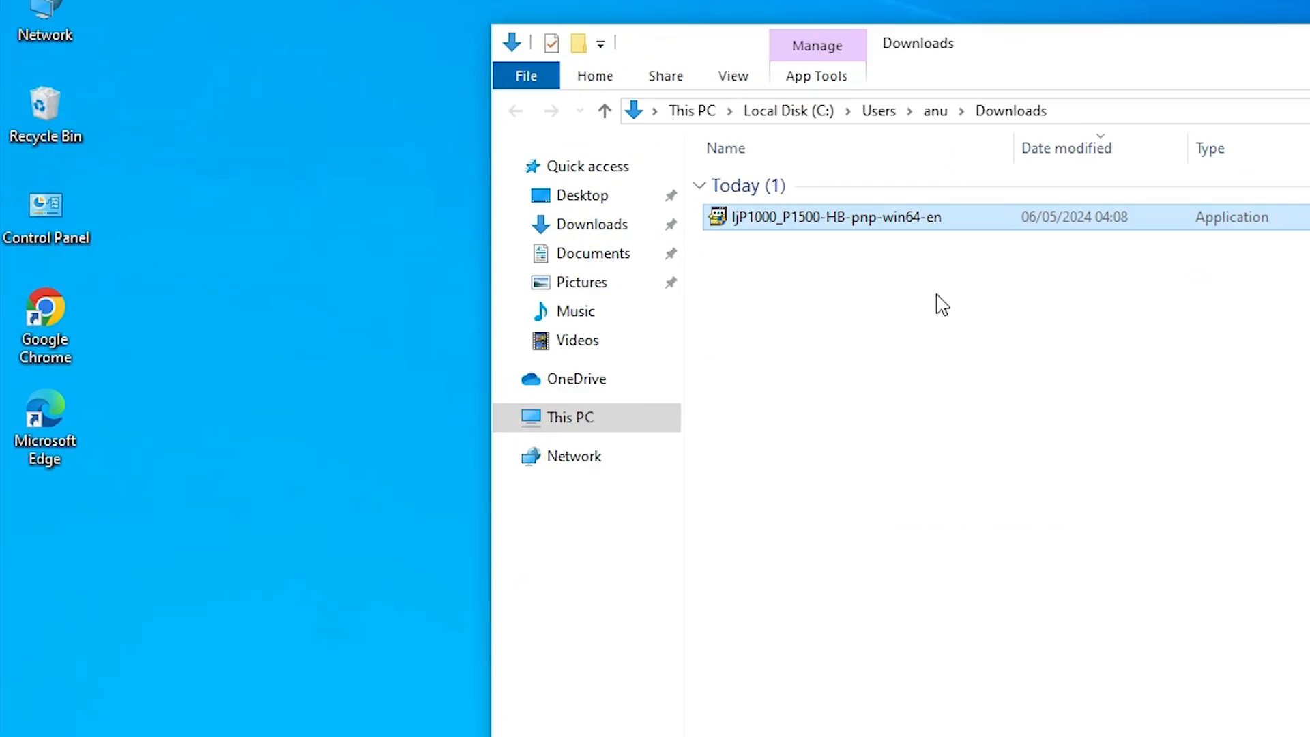
drag(764, 237, 55, 586)
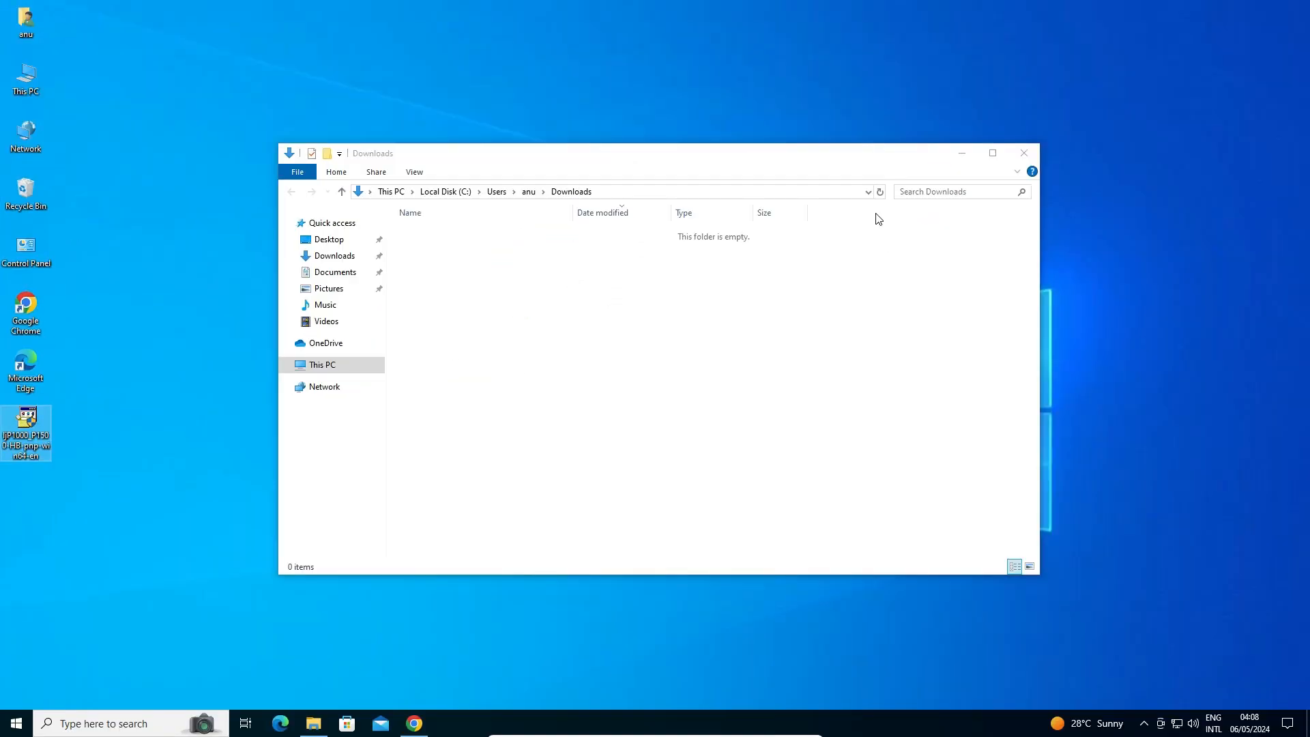
click(1017, 158)
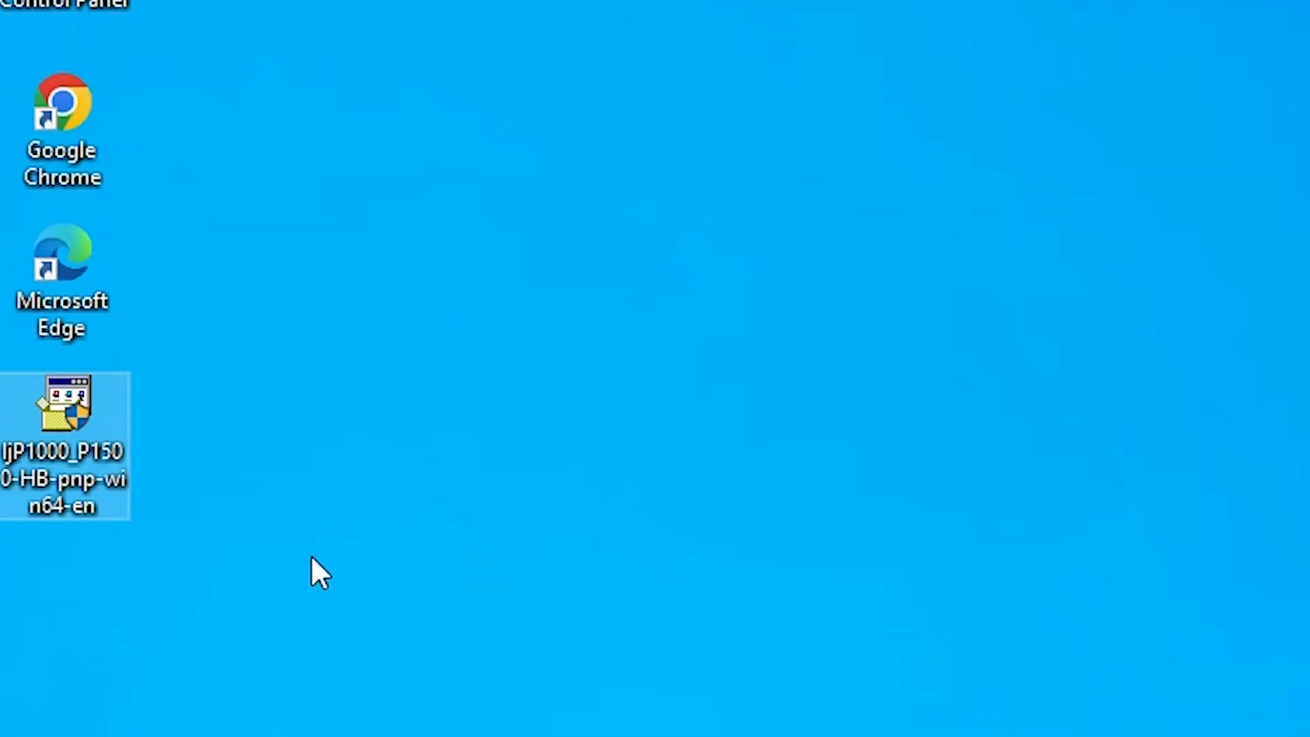
Extract ljP1000_P1500-HB-pnp-win64-en into its own folder on the desktop and open the extracted folder
mouse_move(51, 467)
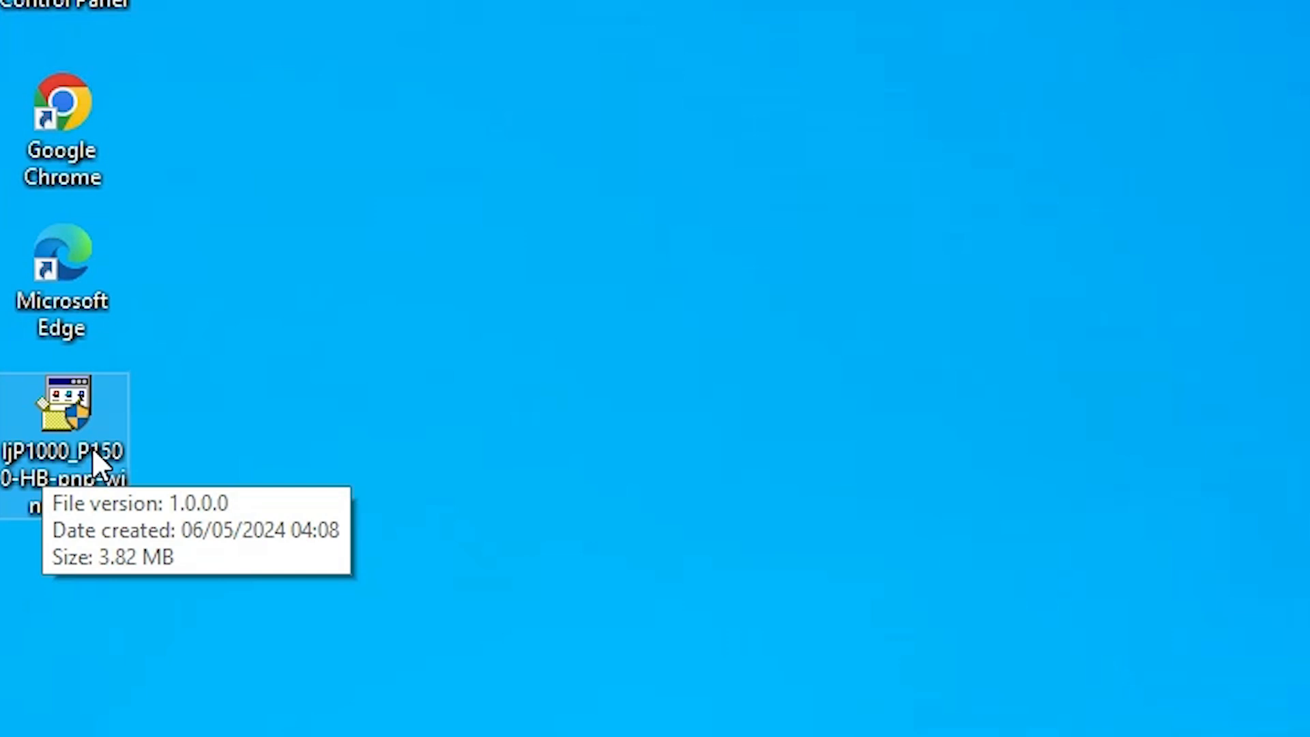
right_click(57, 436)
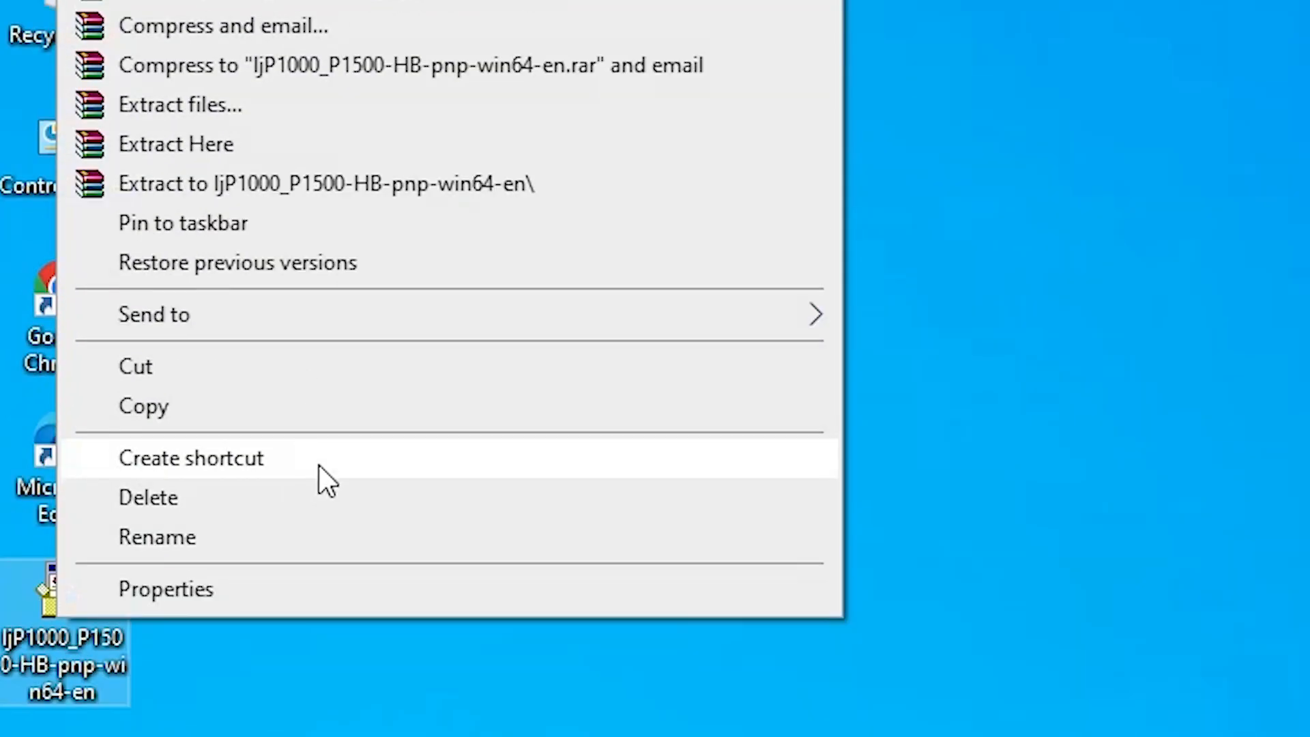
click(222, 106)
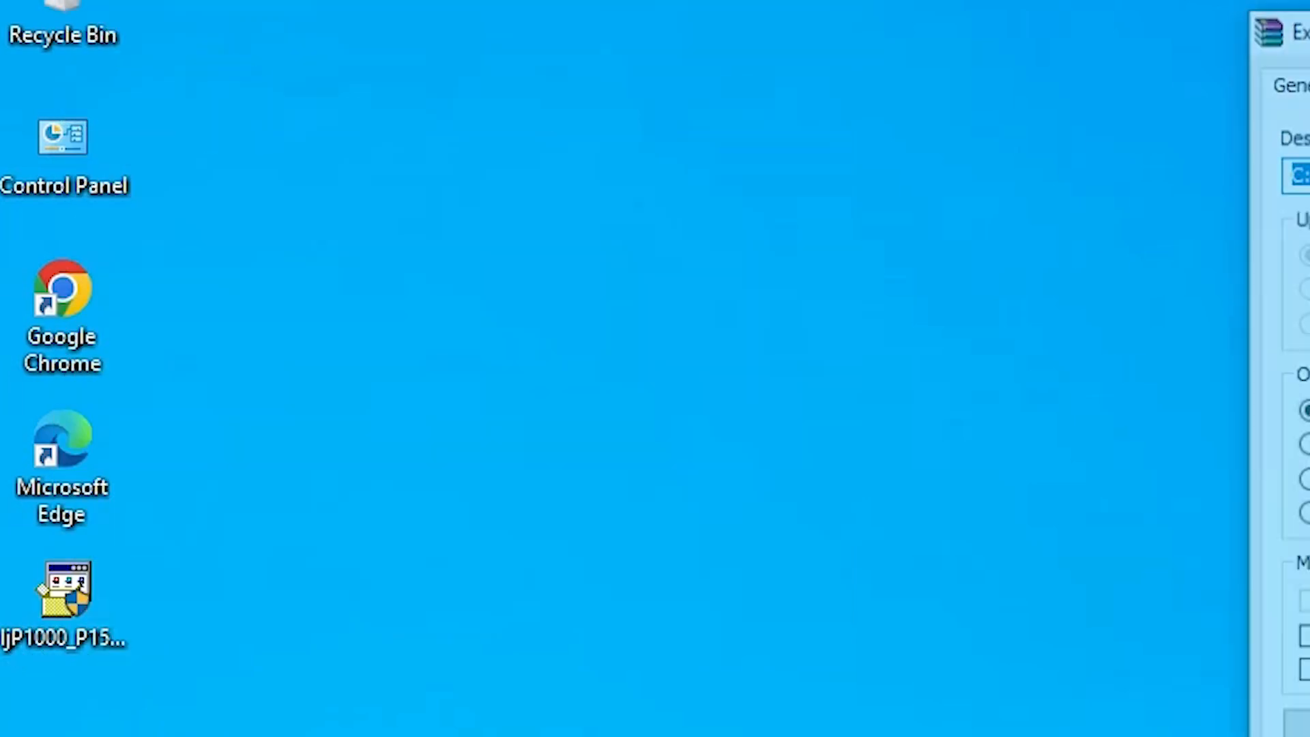
click(702, 662)
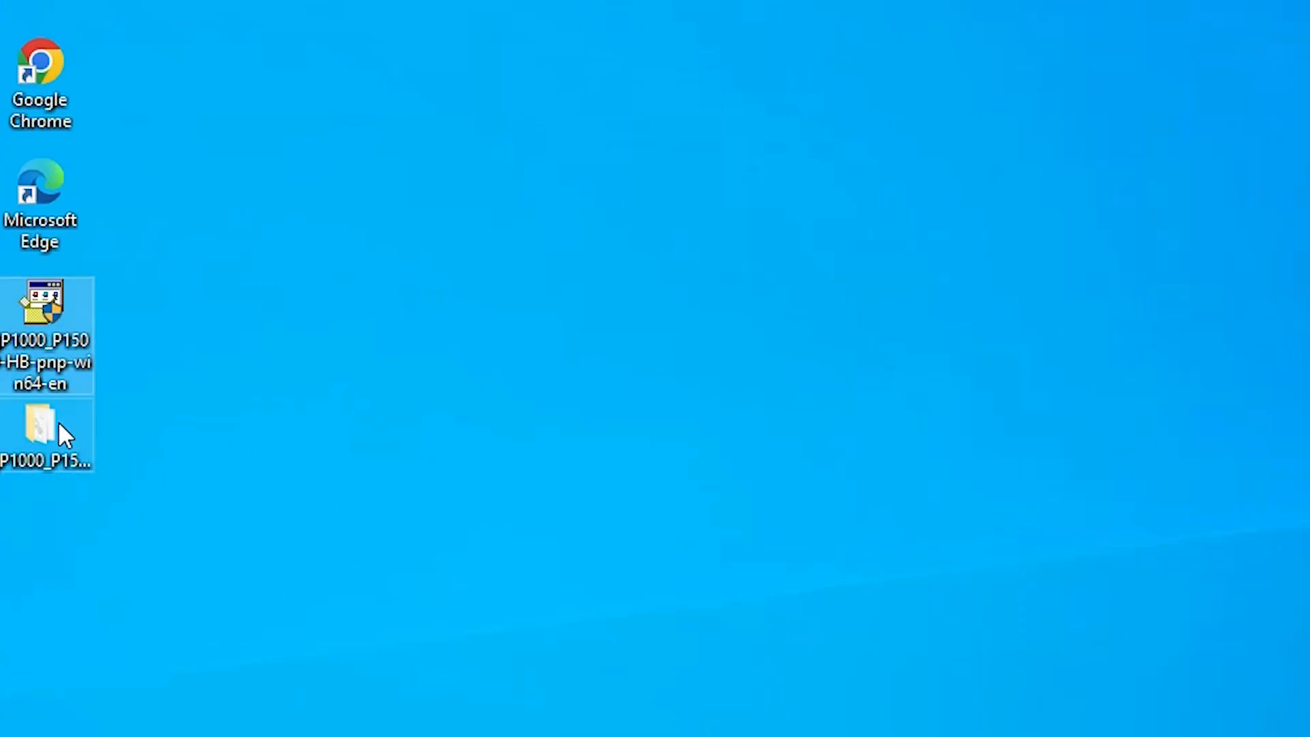
double_click(26, 448)
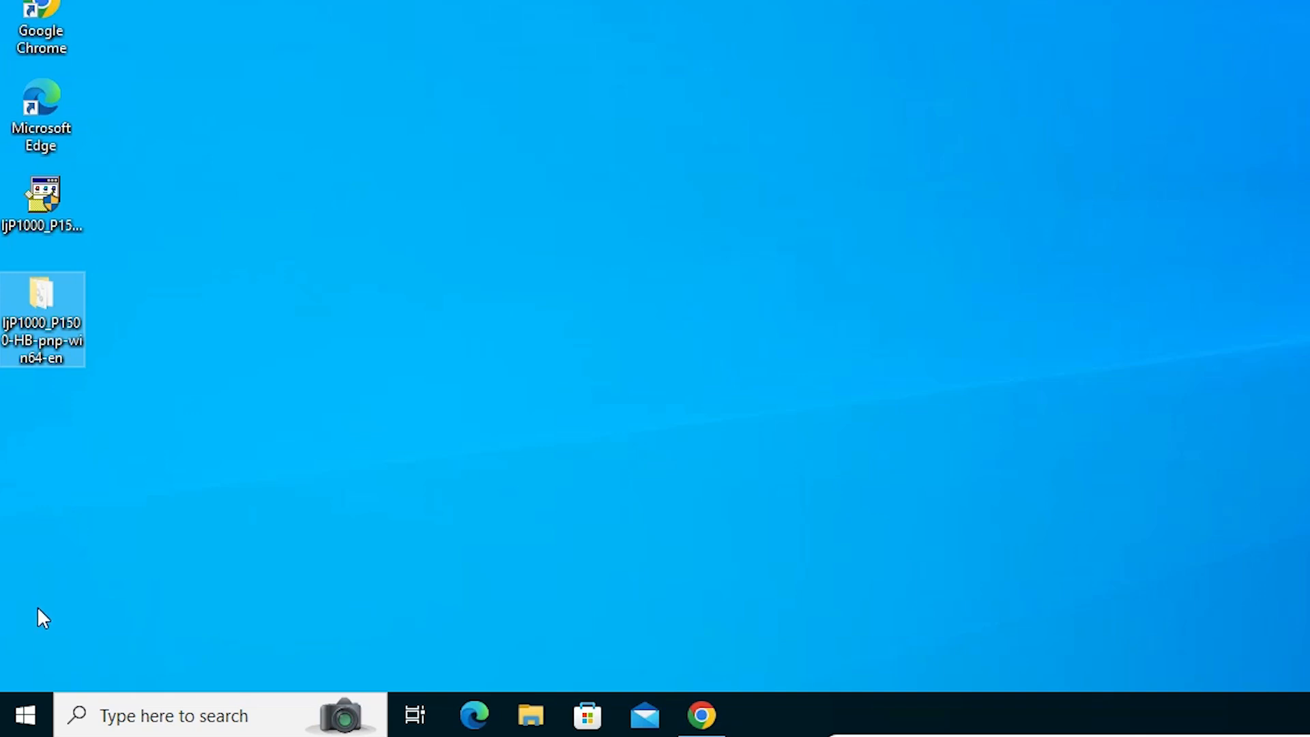
Open the Printers & scanners settings and start adding a printer that isn't listed
click(22, 714)
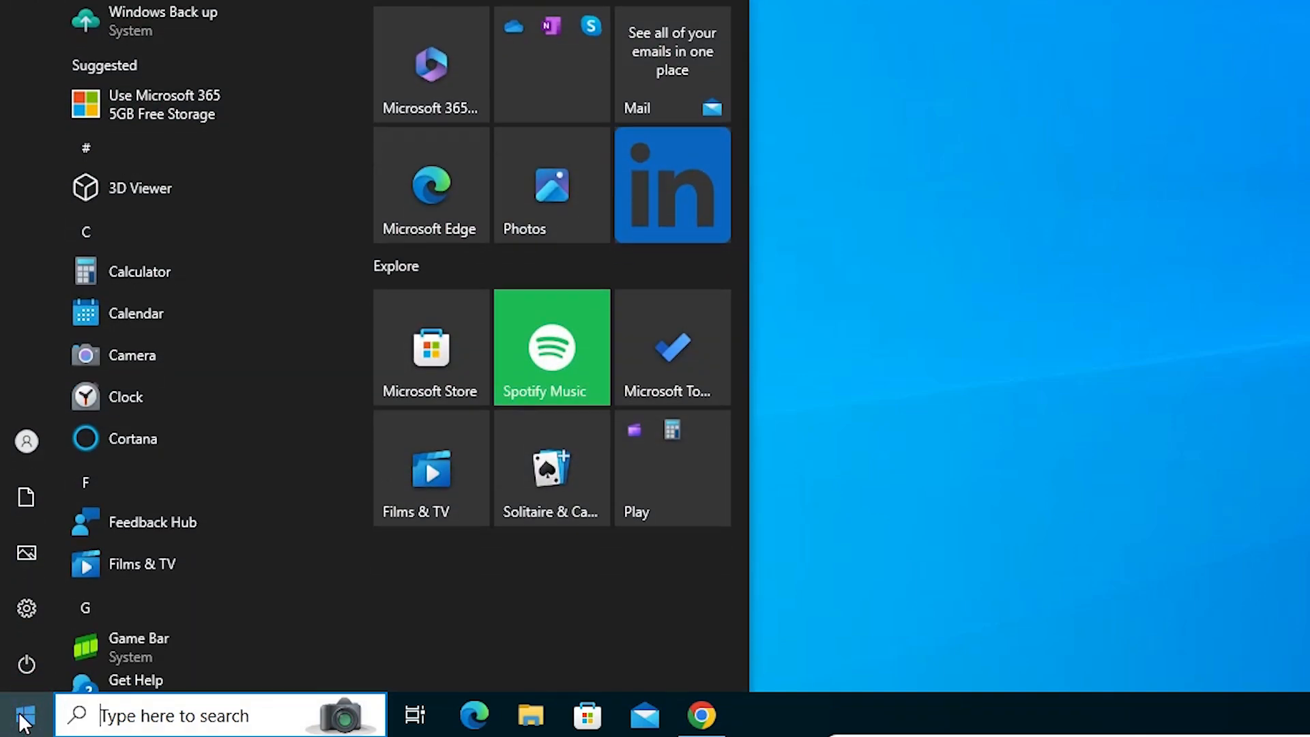
text(pr)
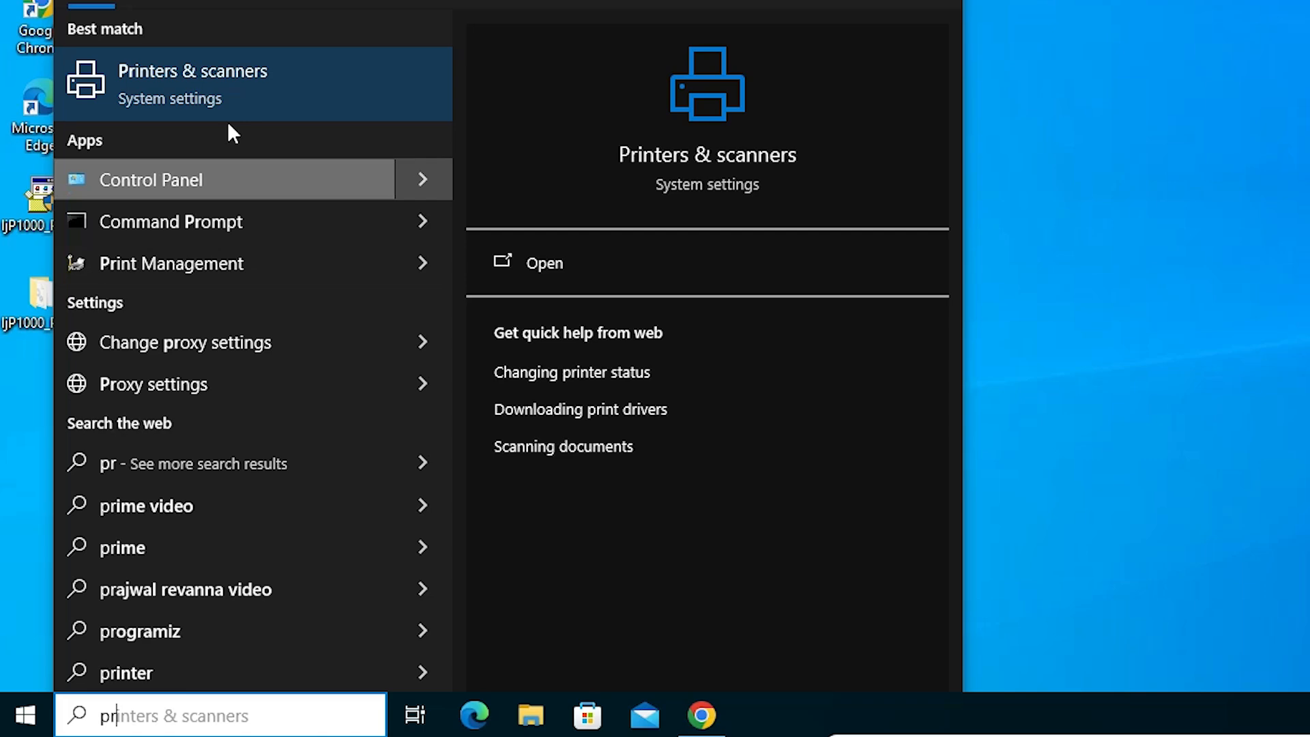
click(244, 97)
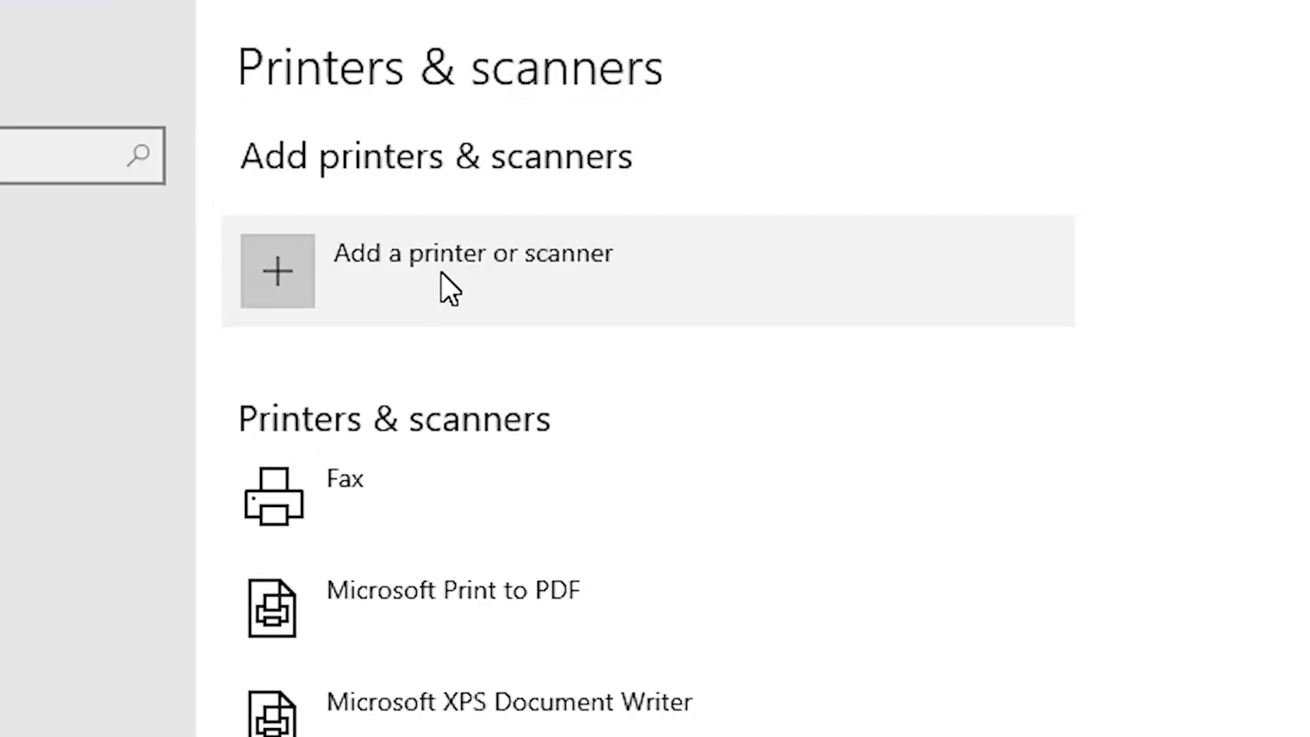
click(562, 266)
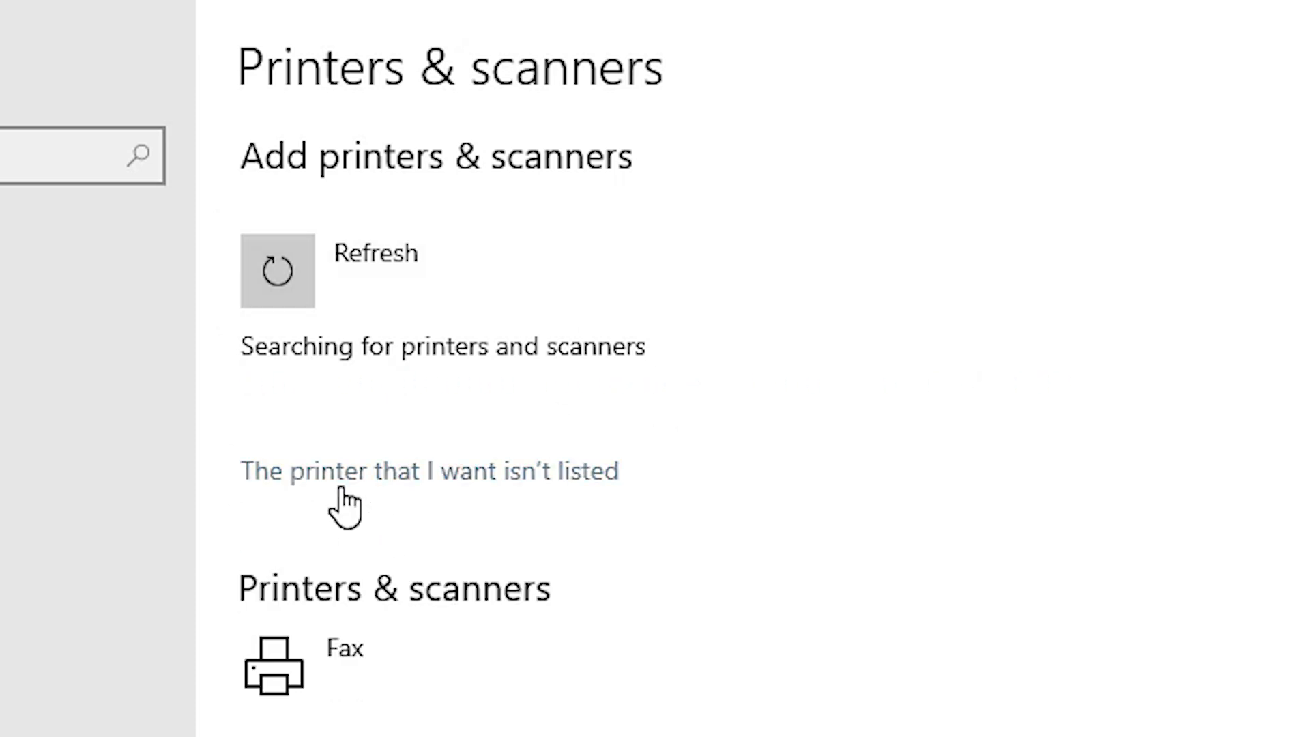
click(550, 477)
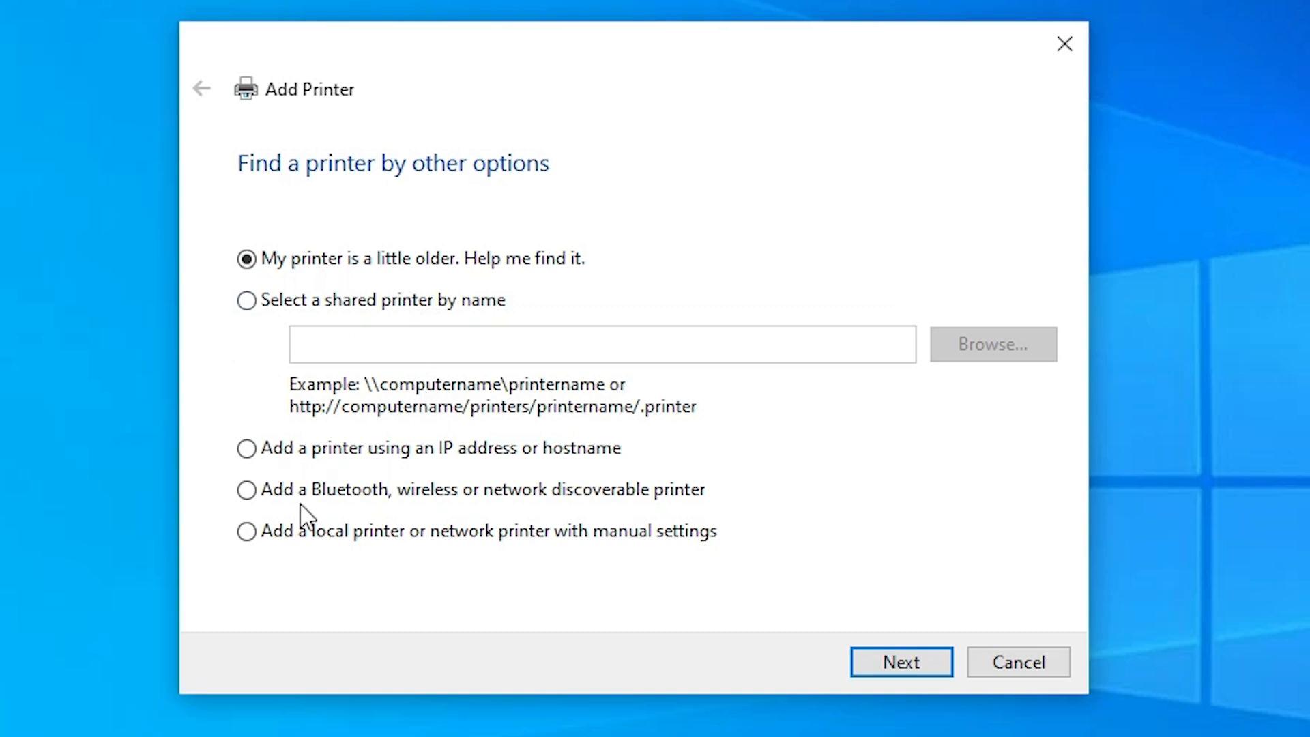
Choose to add a local printer with manual settings, using the existing port USB001 (Local Port), and continue to the driver selection
click(346, 535)
click(921, 665)
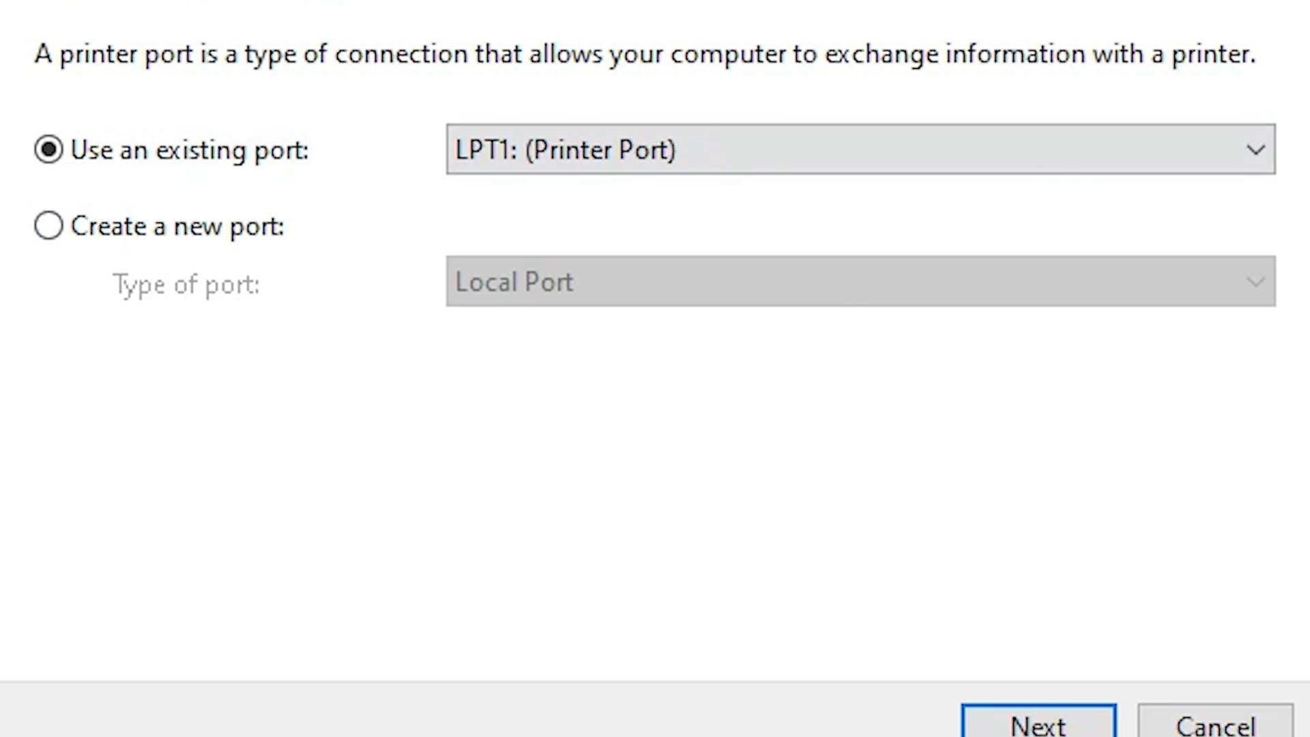
click(684, 162)
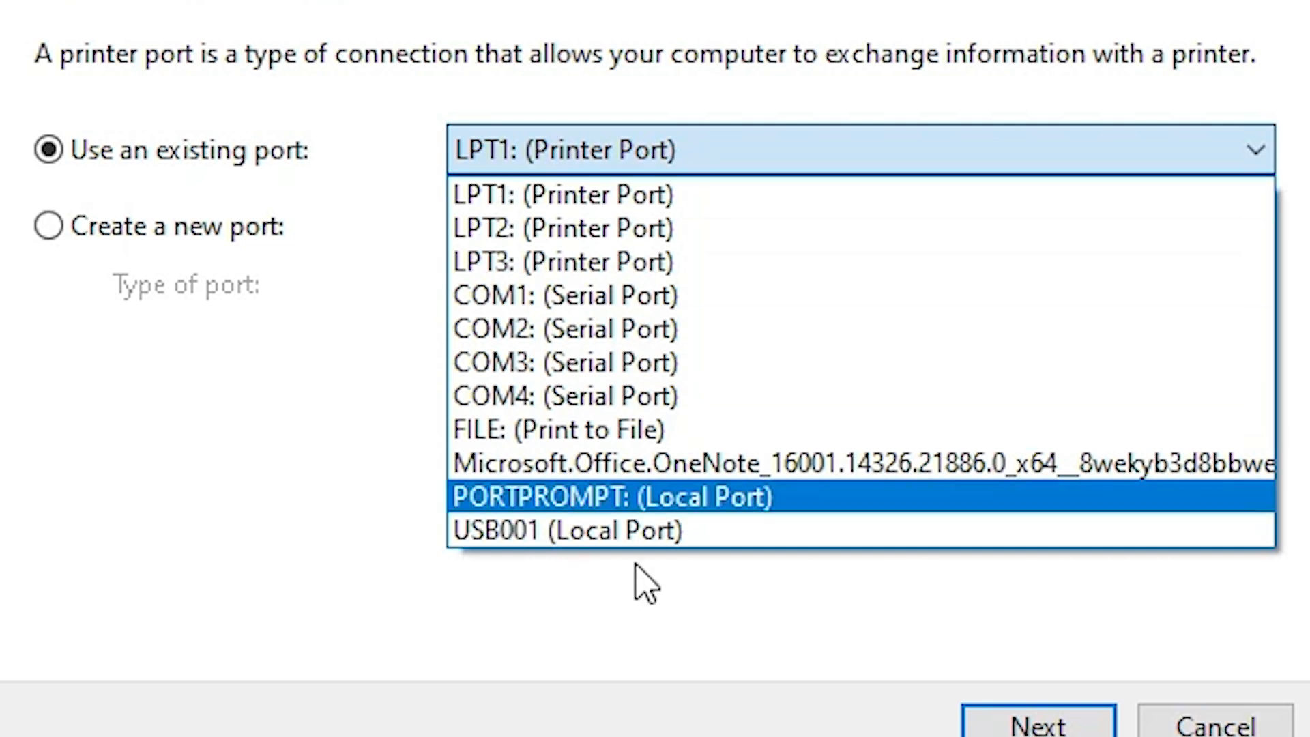
click(759, 532)
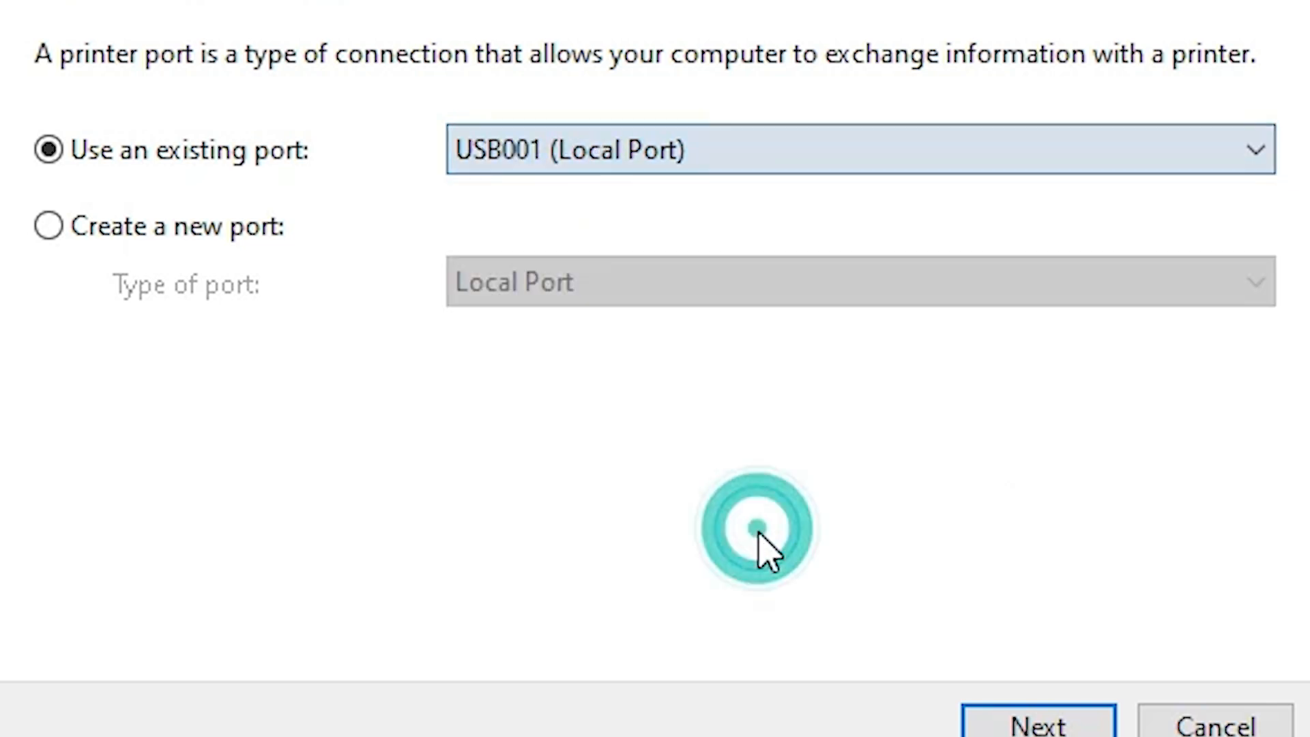
click(905, 656)
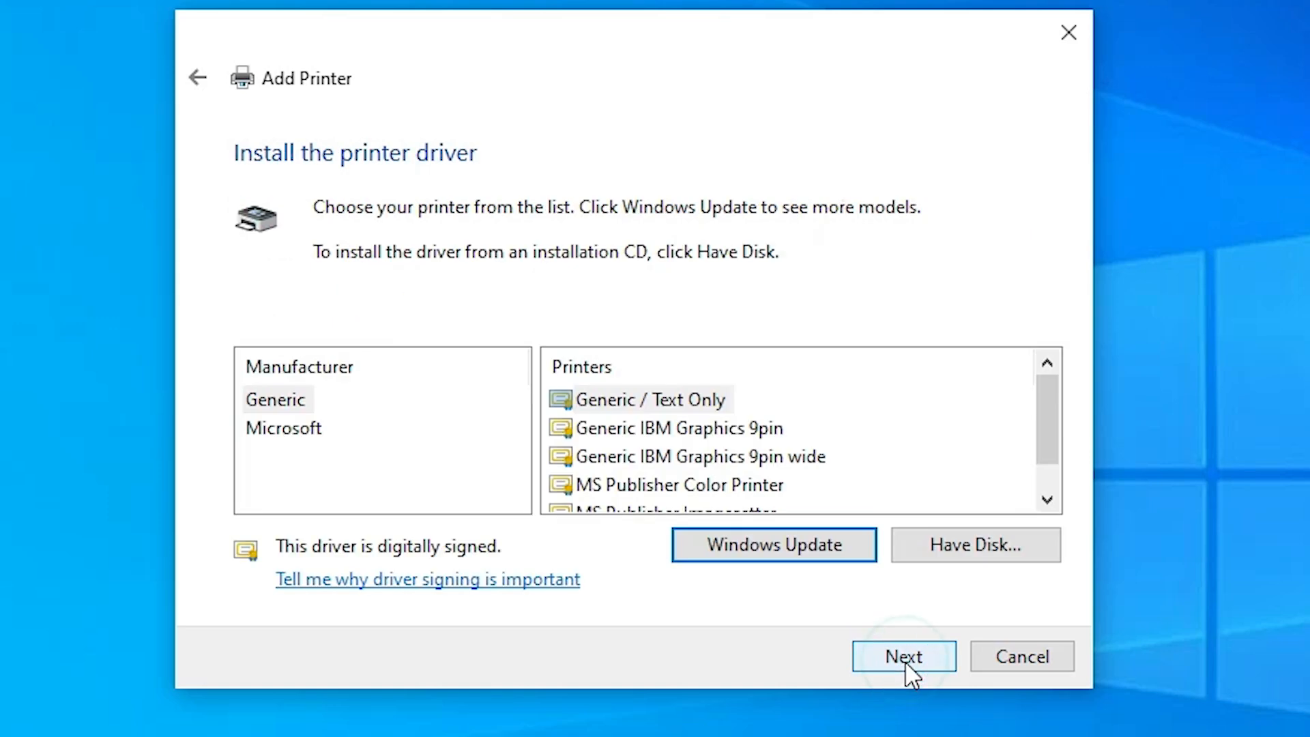
Load the driver from disk using HPLJP1005.INF in the desktop folder ljP1000_P1500-HB-pnp-win64-en
click(977, 539)
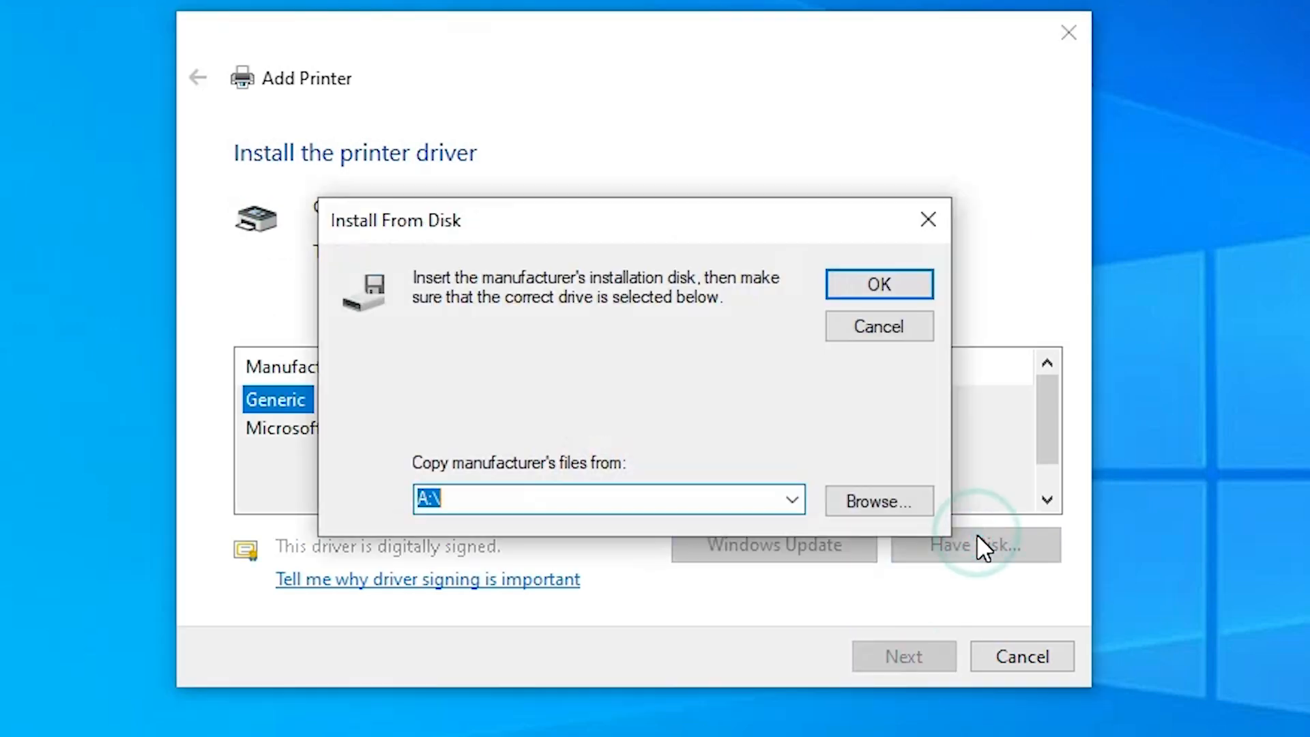
click(922, 503)
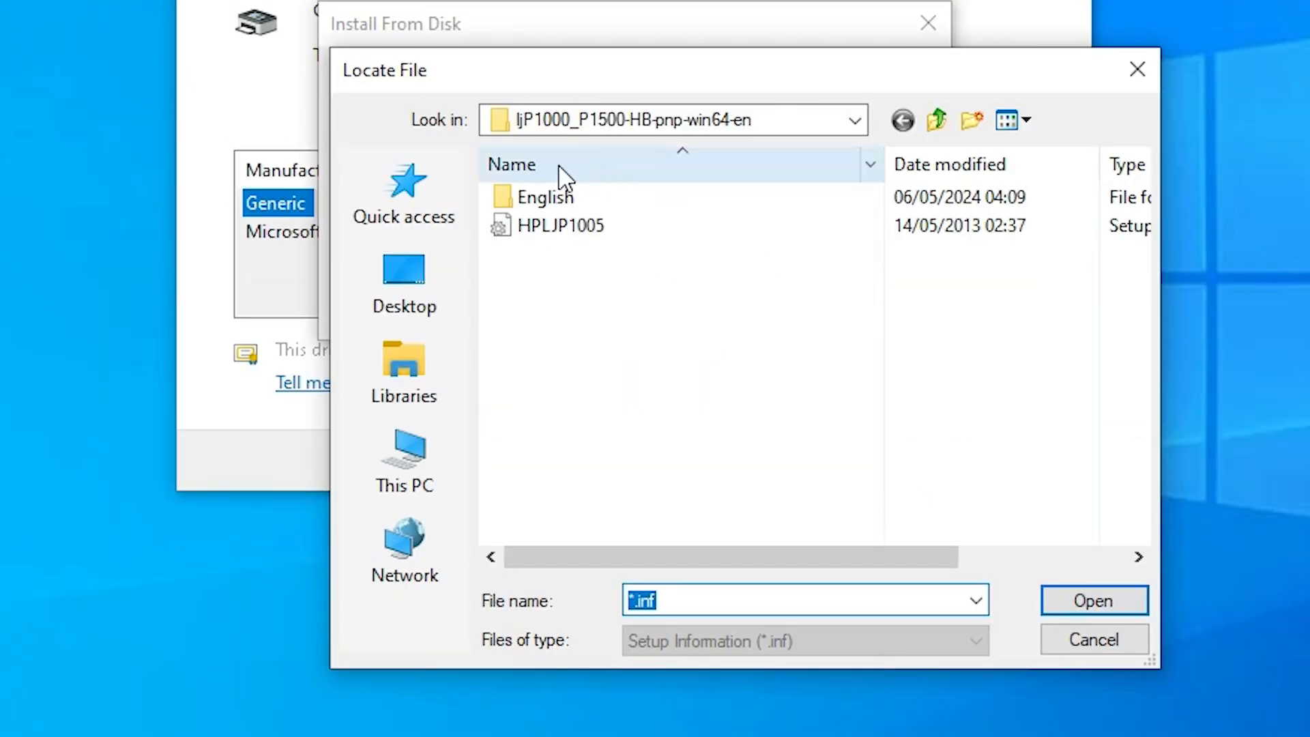
click(411, 477)
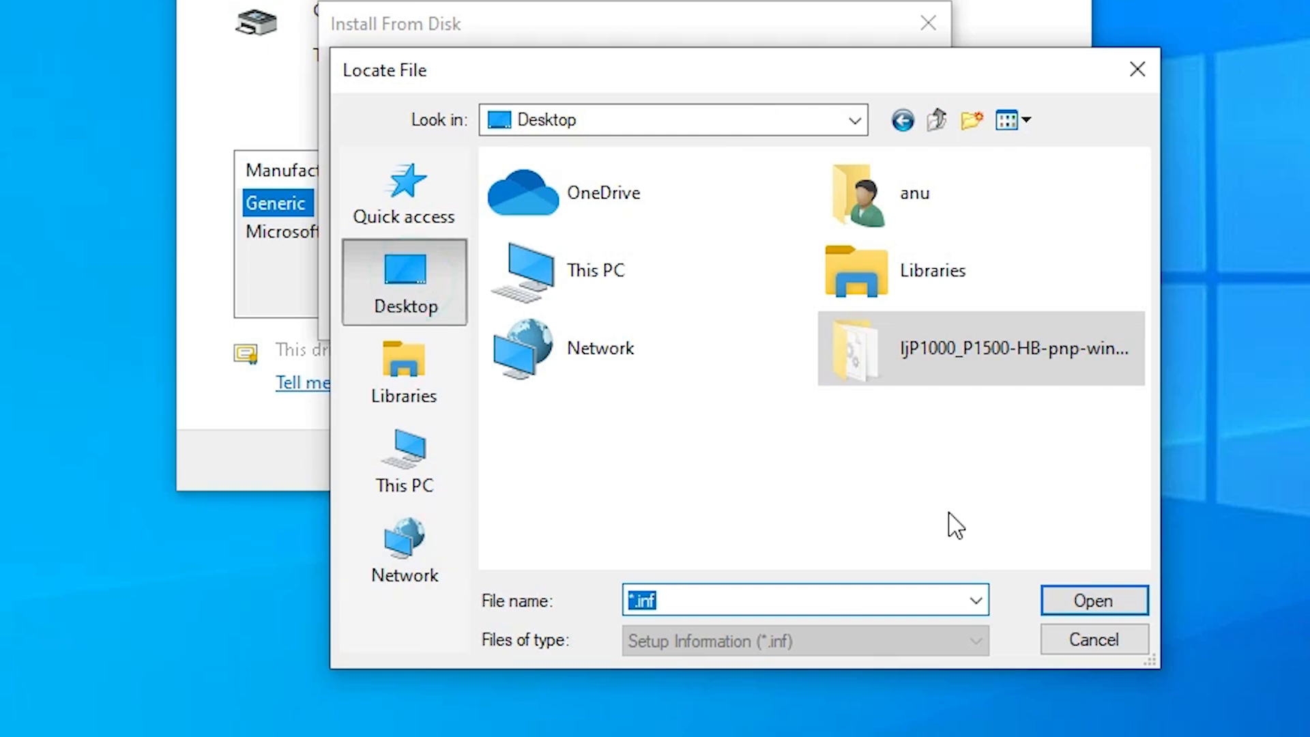
double_click(957, 348)
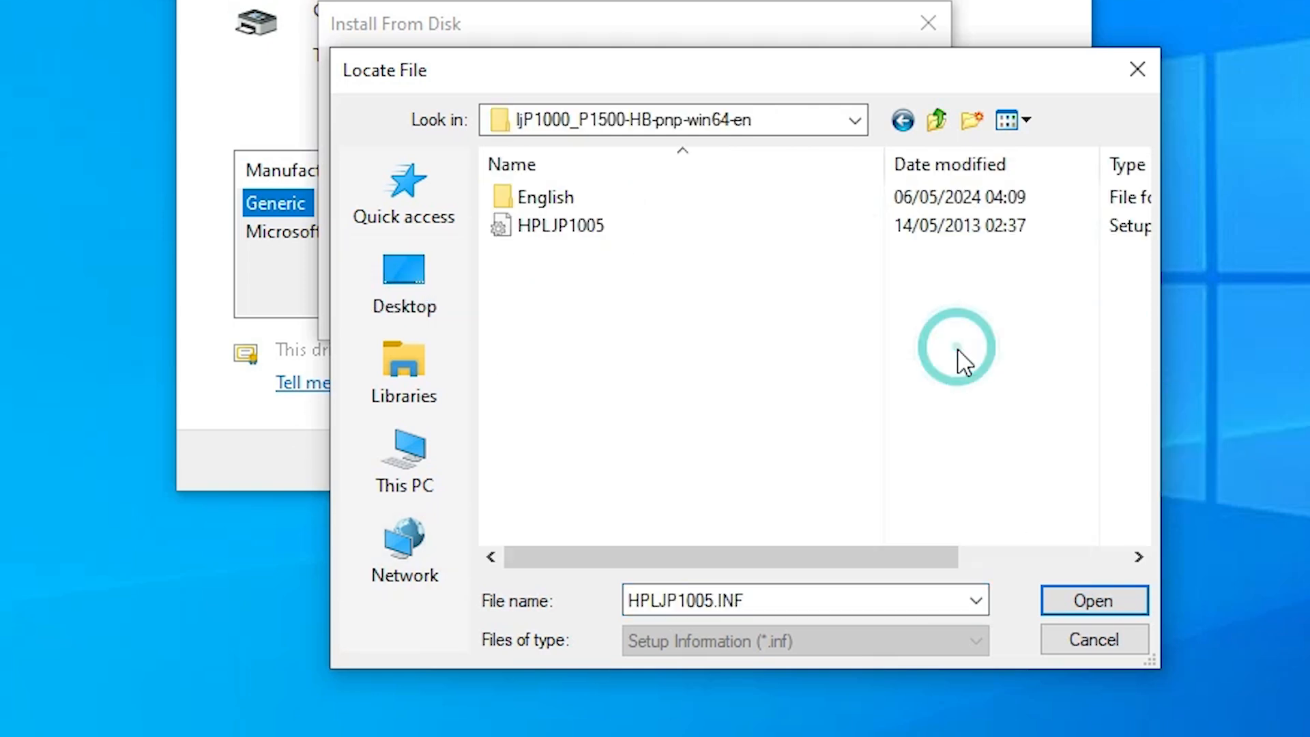
click(527, 228)
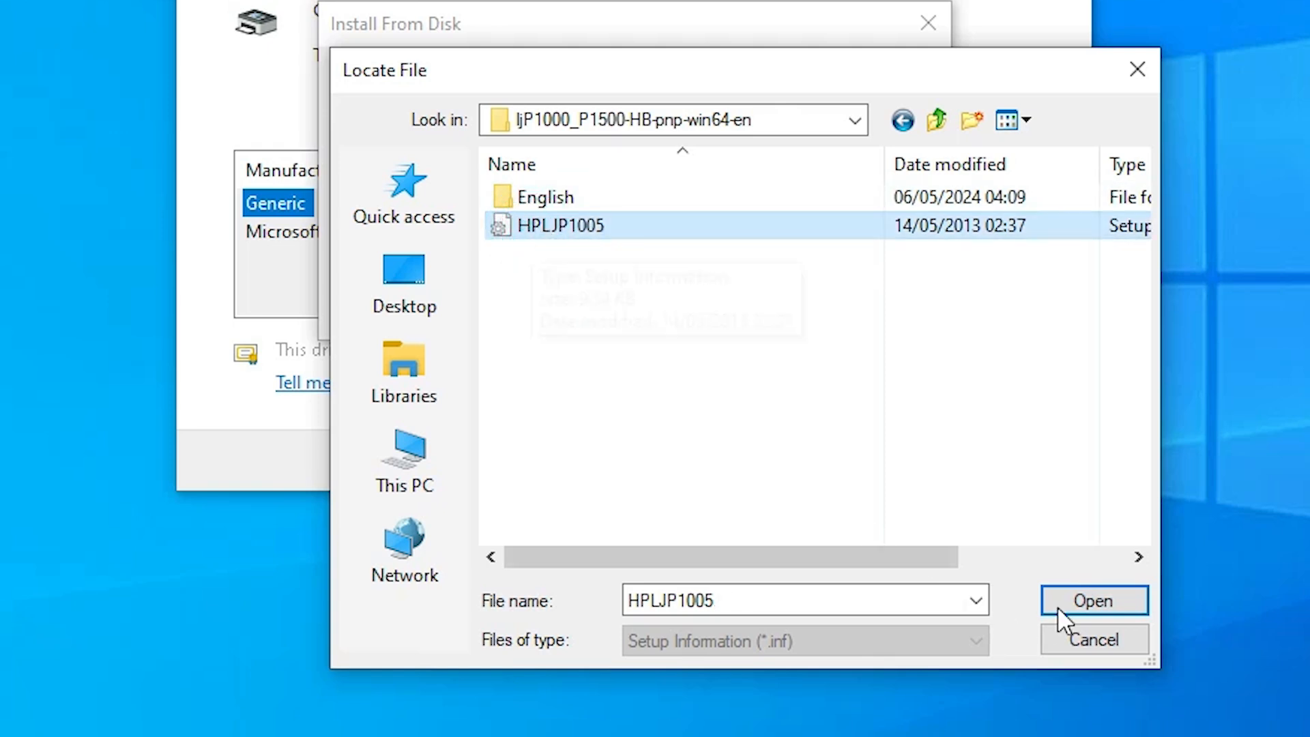
click(1105, 598)
click(879, 87)
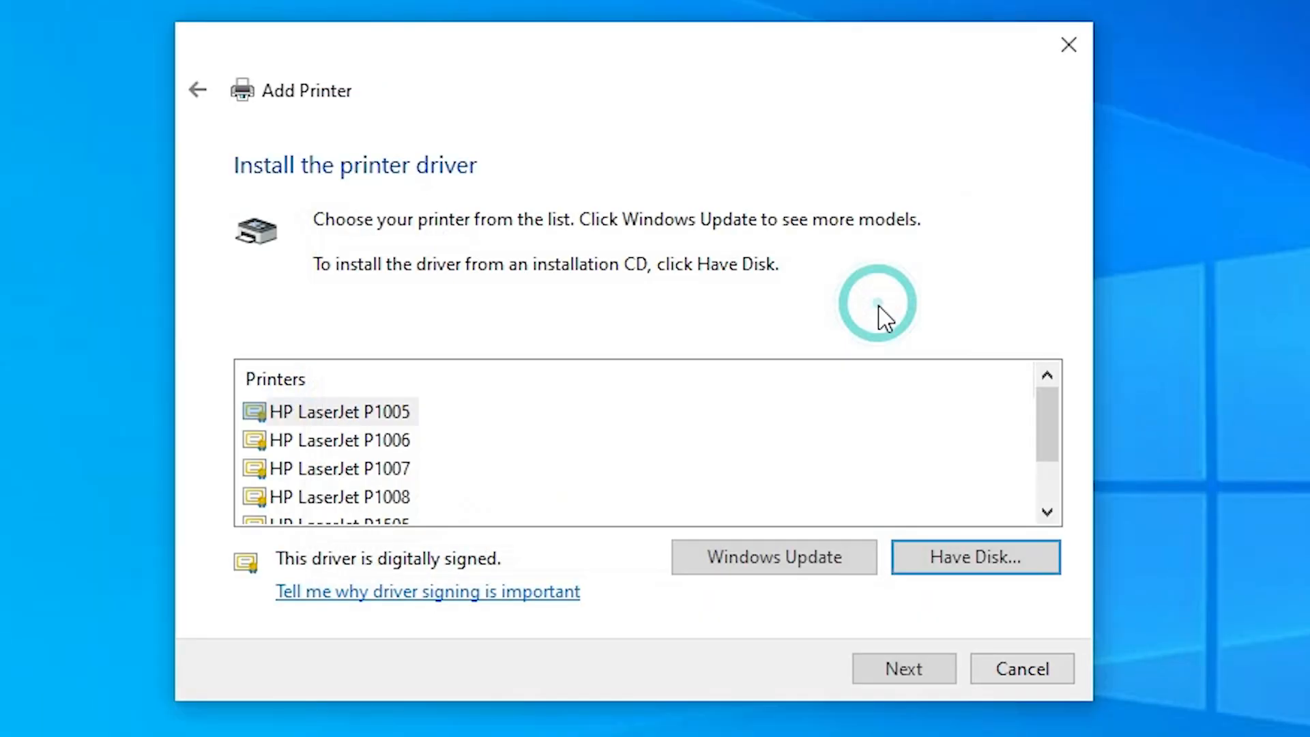
Choose the HP LaserJet P1006 driver and install it, keeping HP LaserJet P1006 as the printer name
click(330, 443)
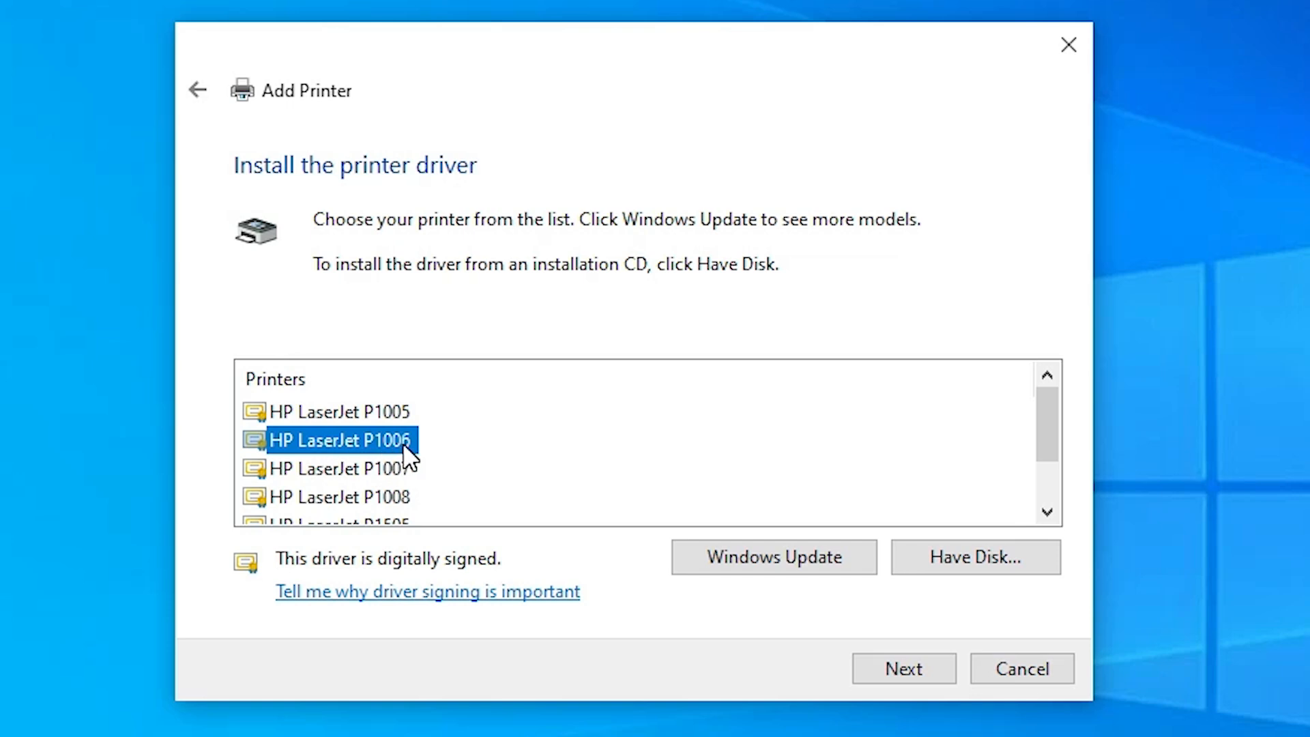
click(910, 656)
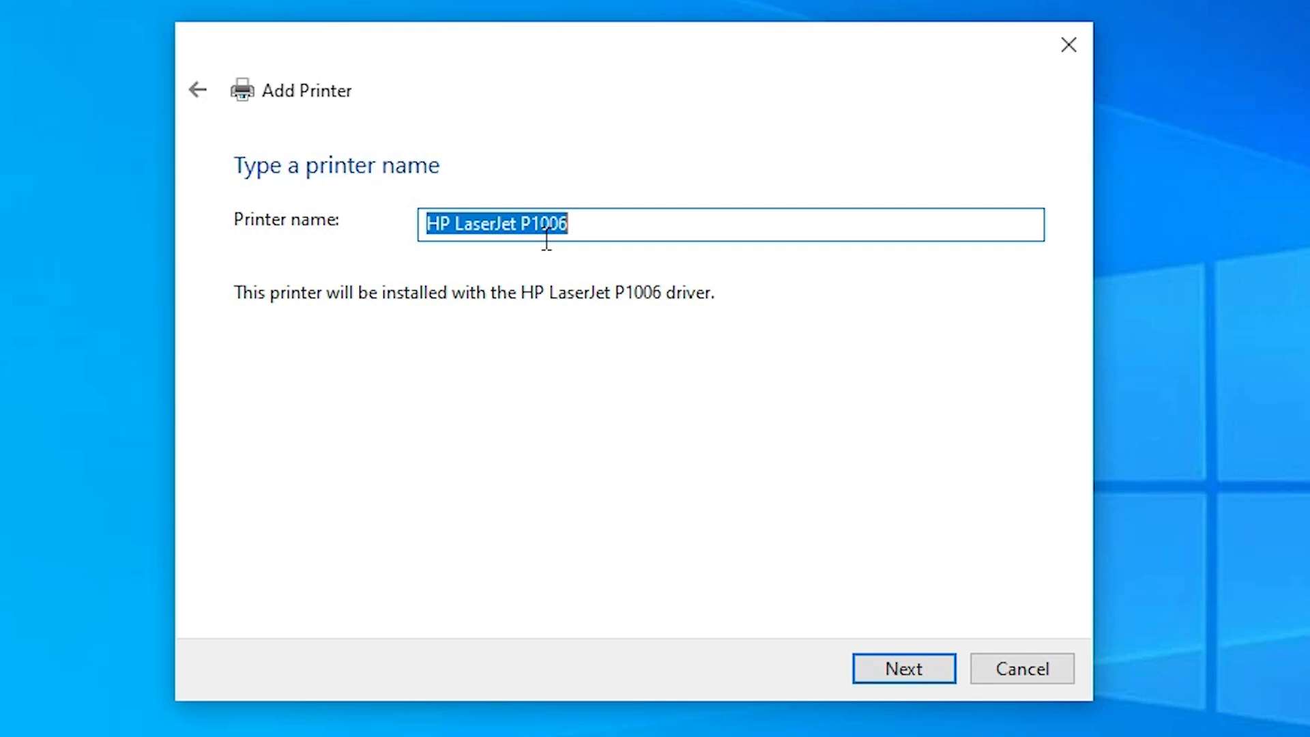
click(905, 682)
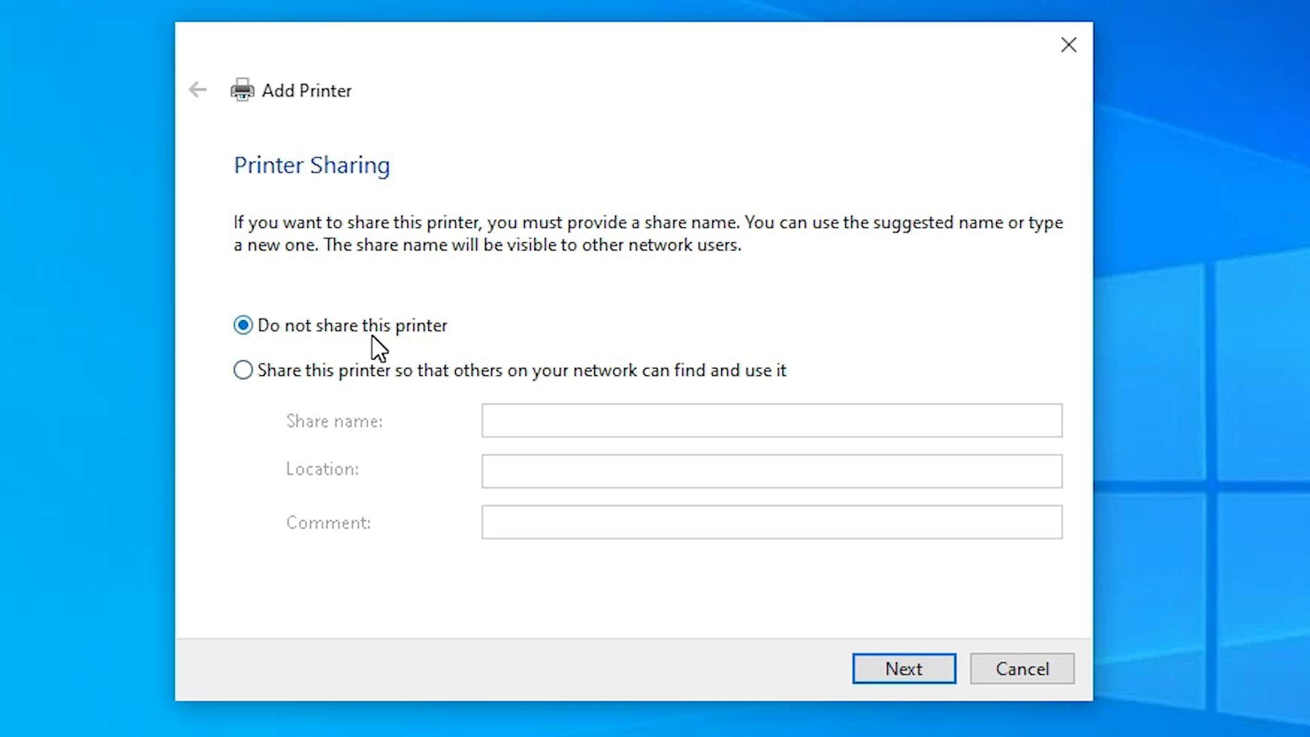
Leave the printer unshared and finish the Add Printer wizard without printing a test page
click(386, 325)
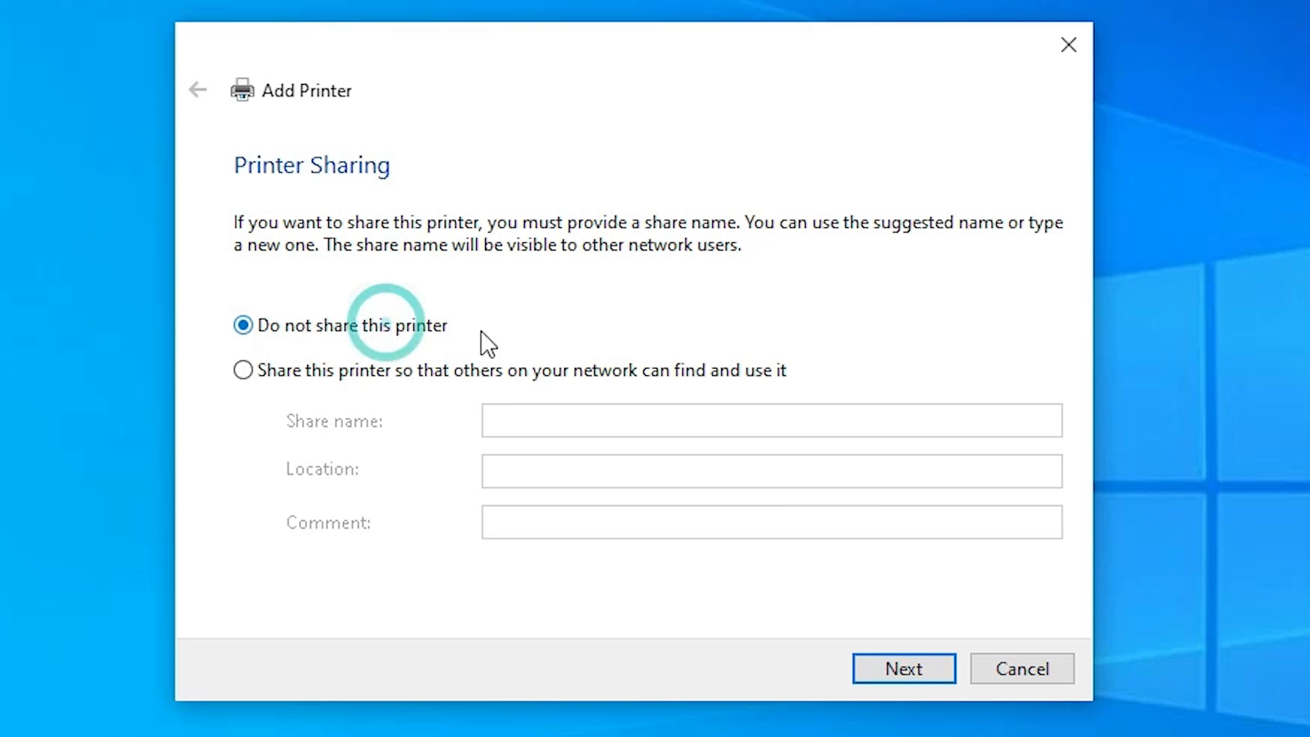
click(898, 666)
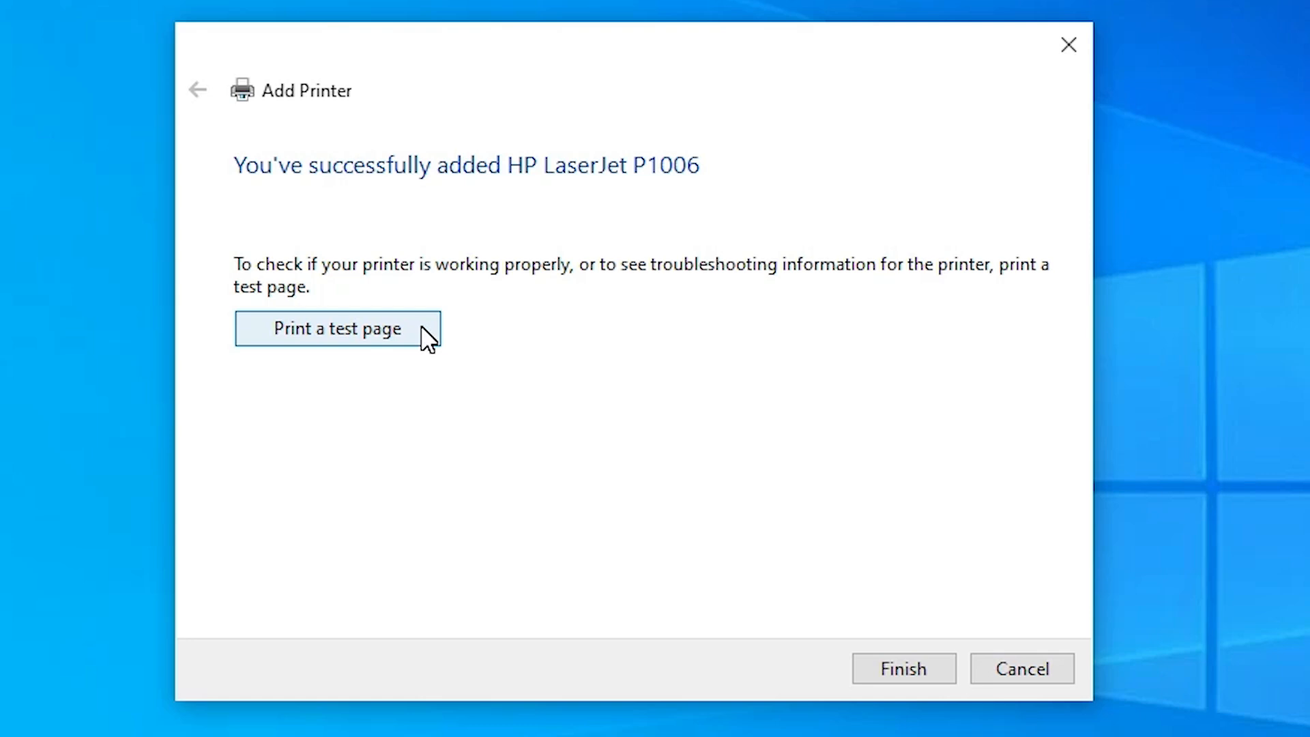
click(906, 668)
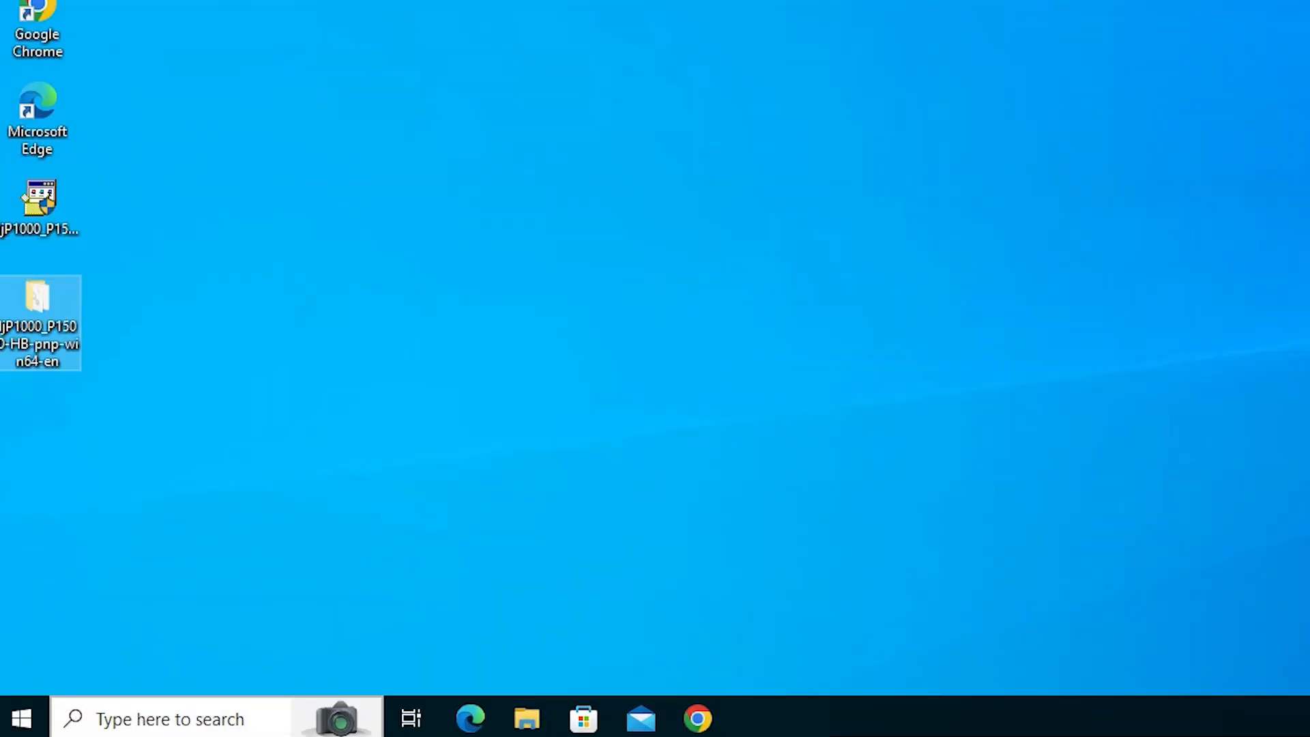
Search Windows for "pr" and open the Printers & scanners settings to check the installed printers
click(3, 727)
text(p)
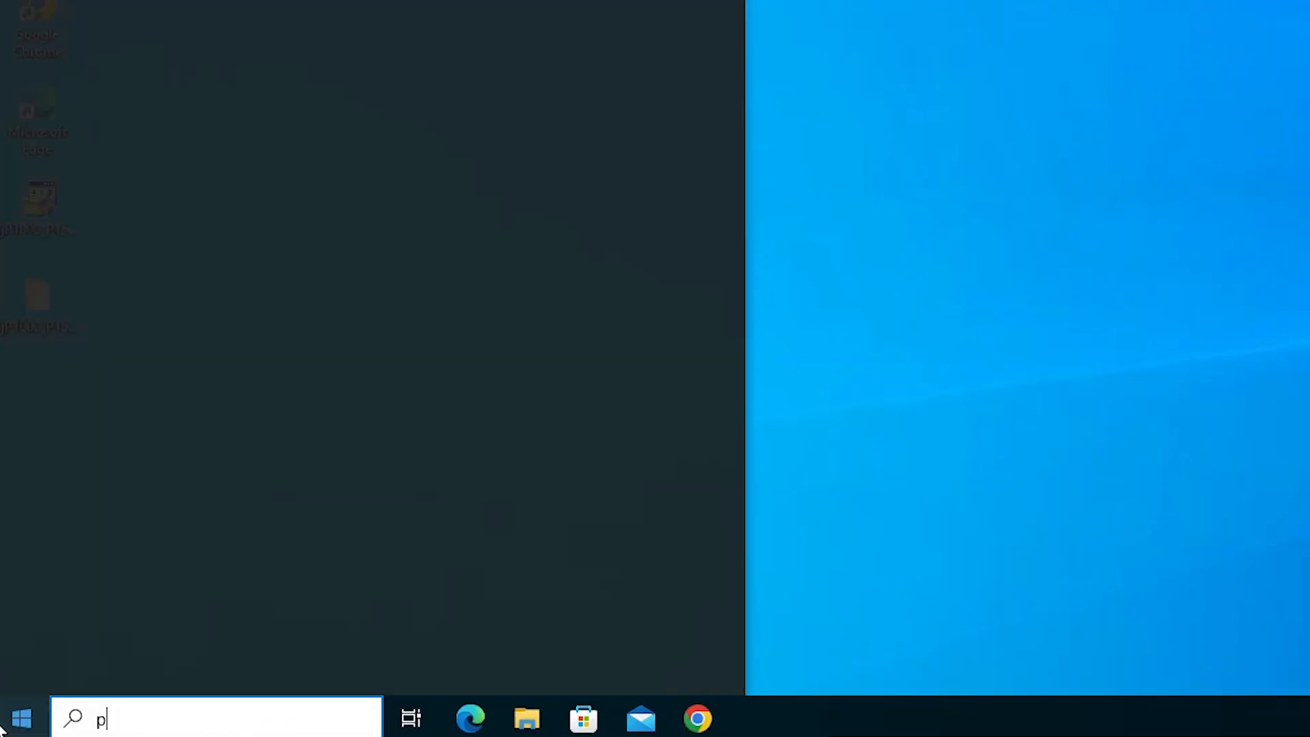
text(r)
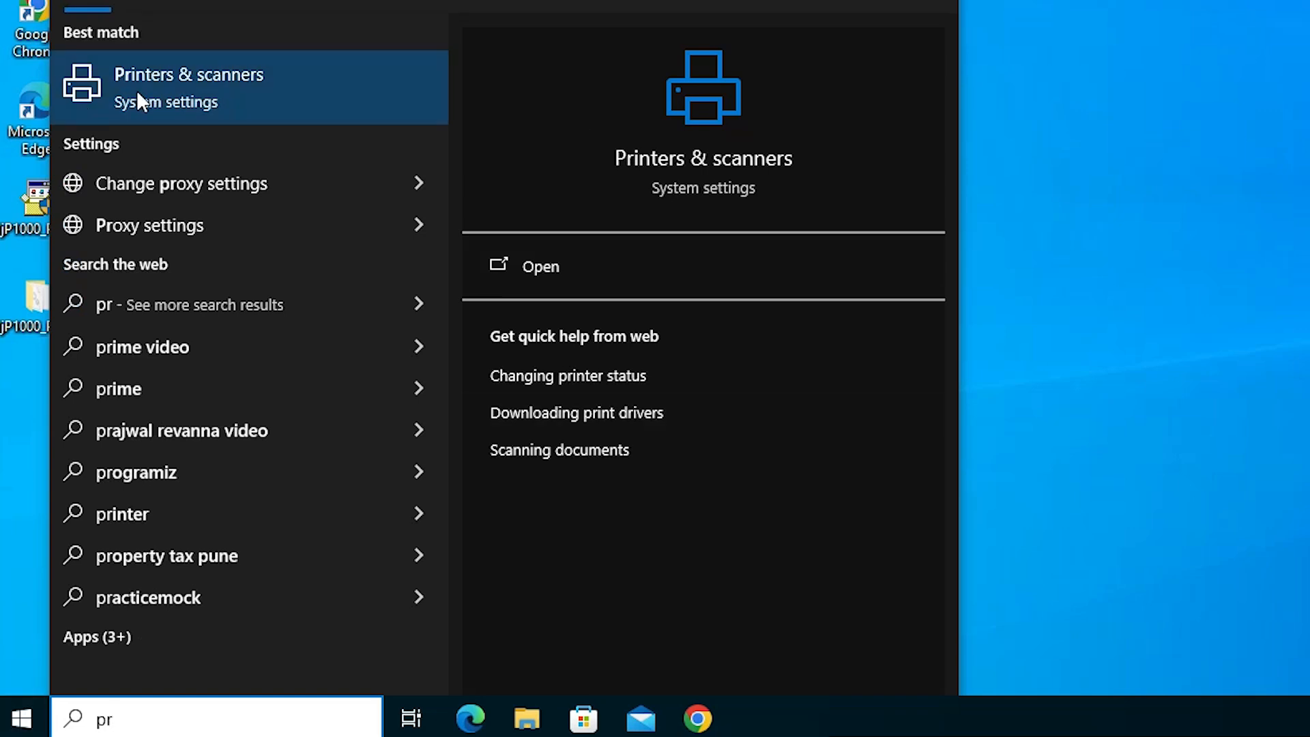
click(138, 96)
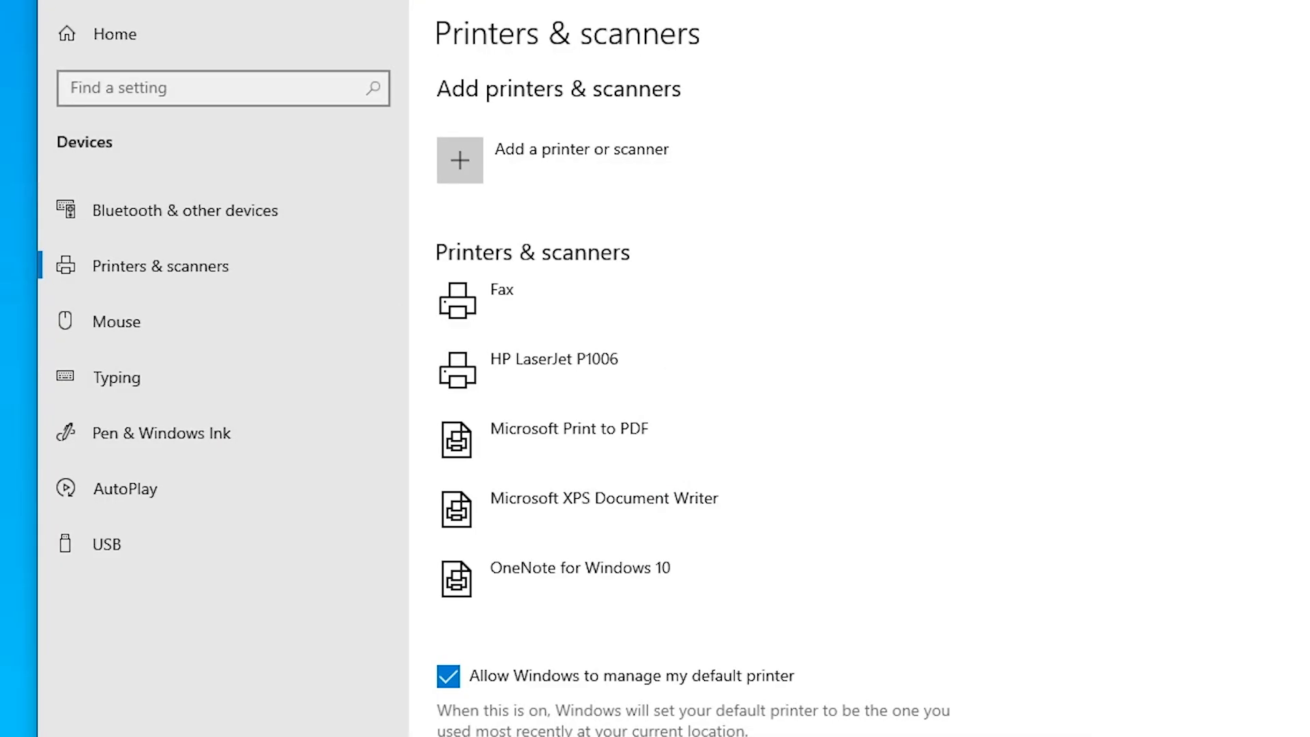